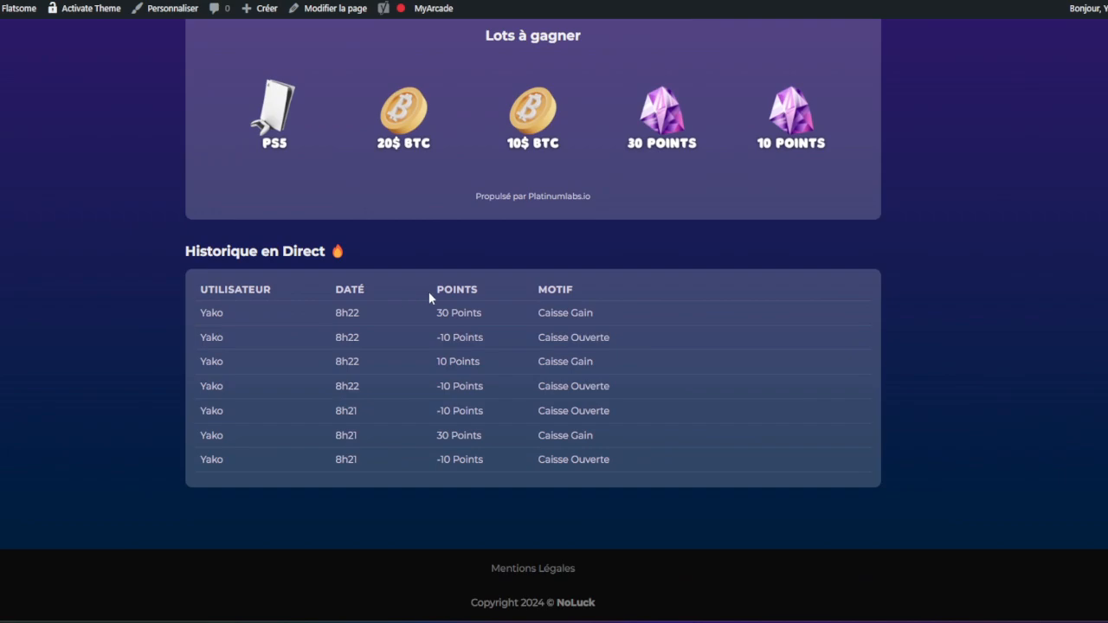
Look over the box-opening page and the full MyCred Box Opening settings, from the cost per open down to the items orientation.
scroll(428, 297, "up", 3)
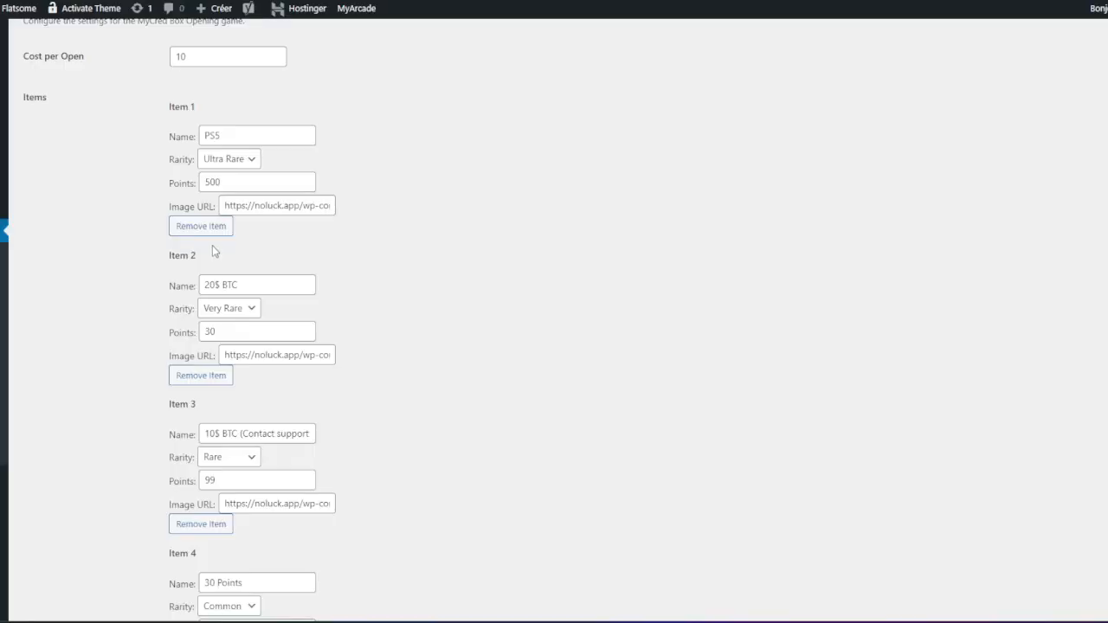
scroll(212, 249, "up", 1)
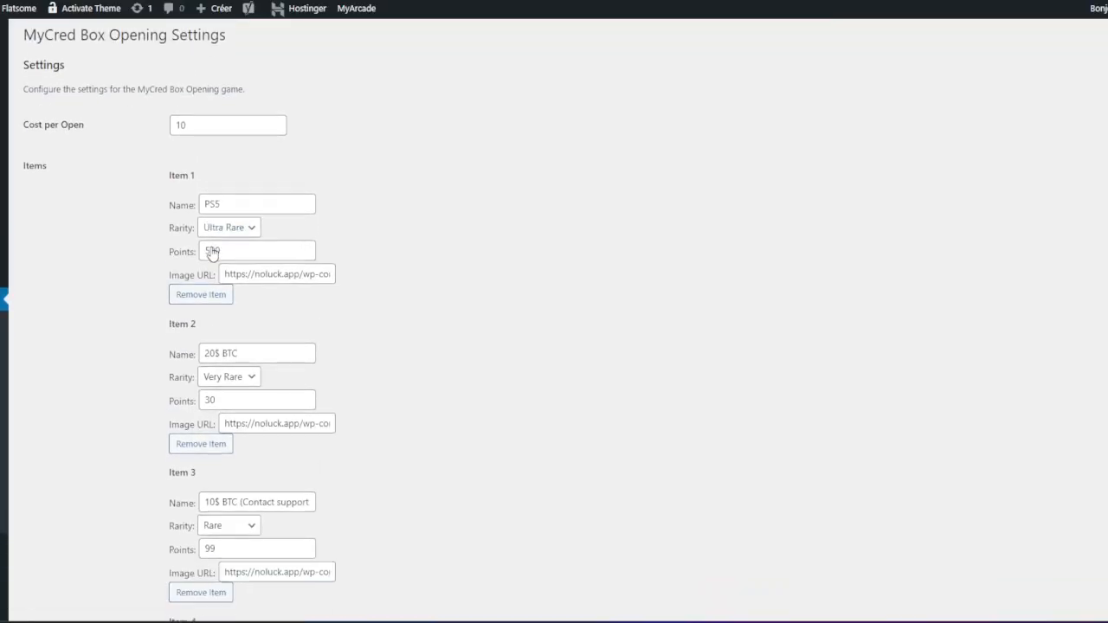
scroll(214, 242, "down", 10)
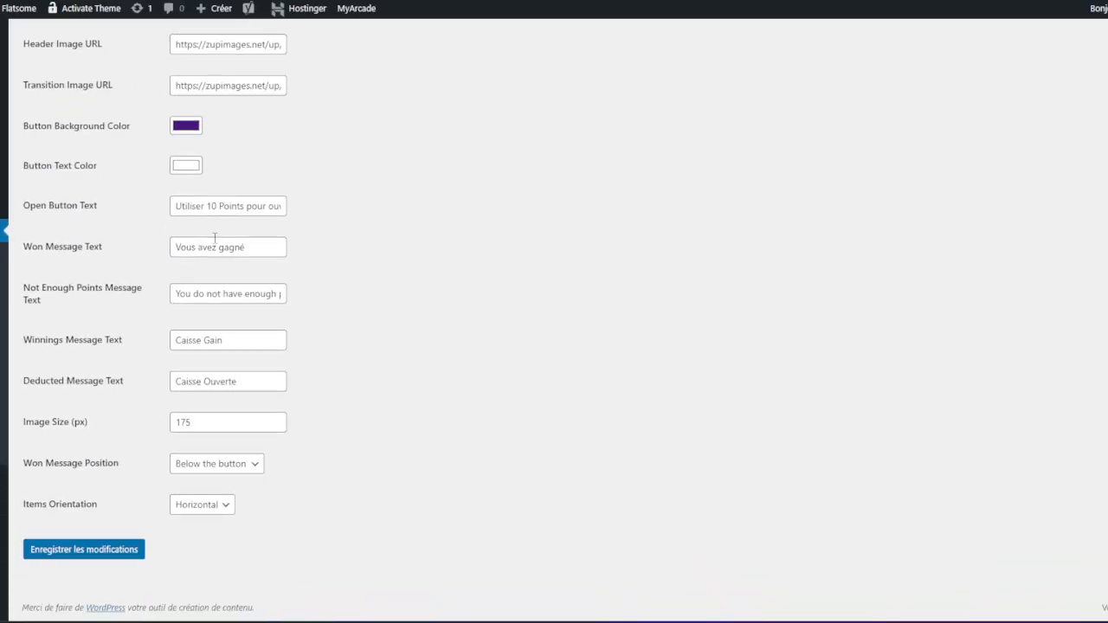
scroll(210, 240, "up", 6)
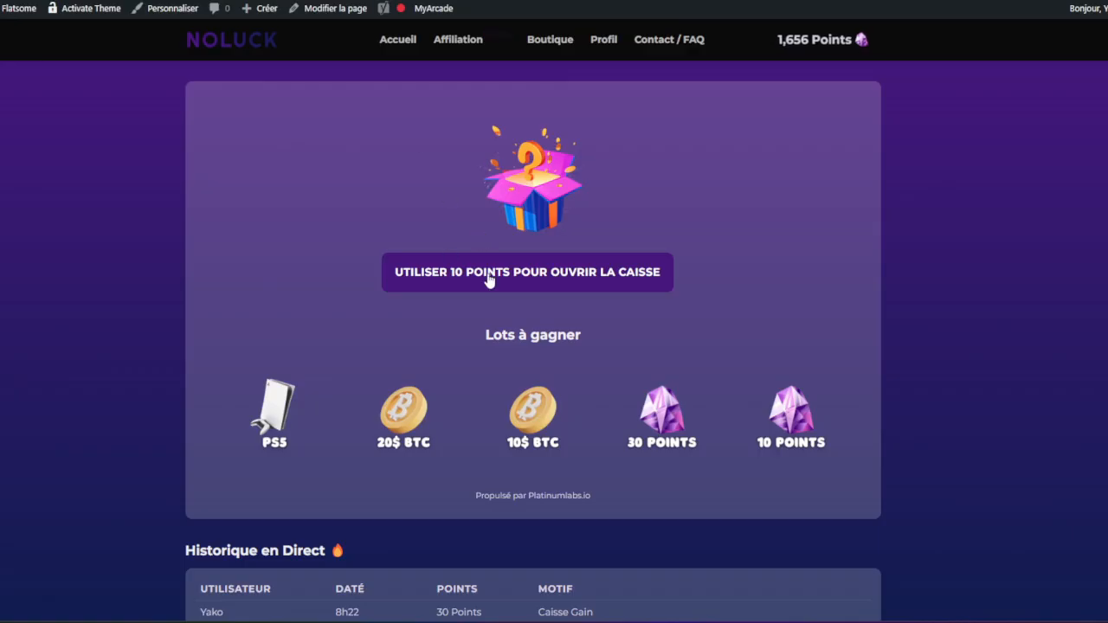
Open the mystery box twice for 10 points each, reloading the page in between, and check the live history table.
left_click(489, 277)
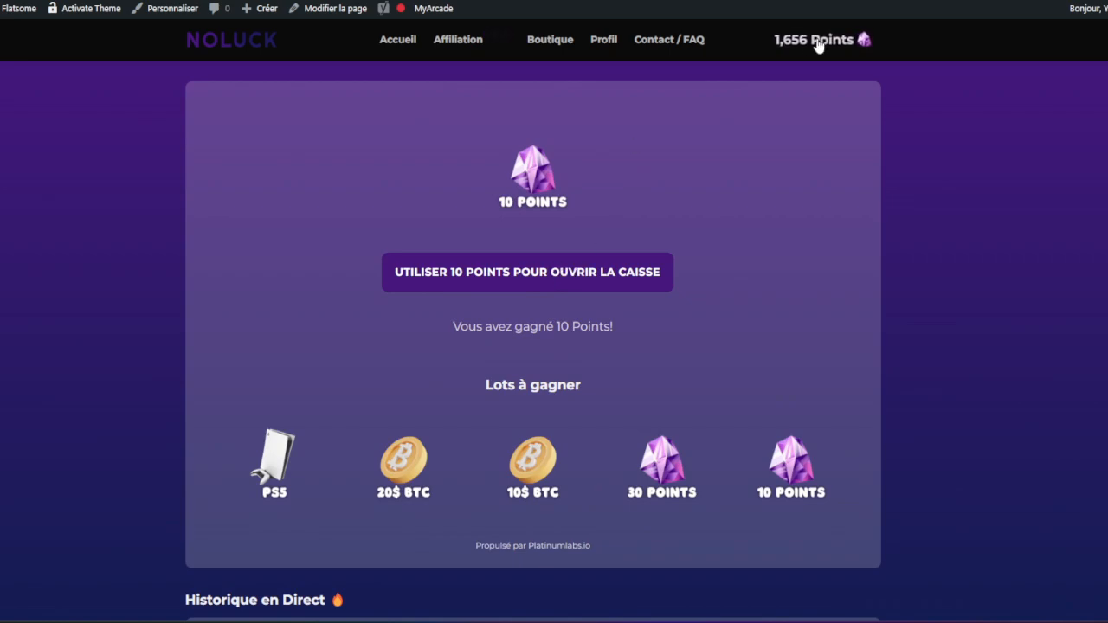
key("F5")
left_click(490, 268)
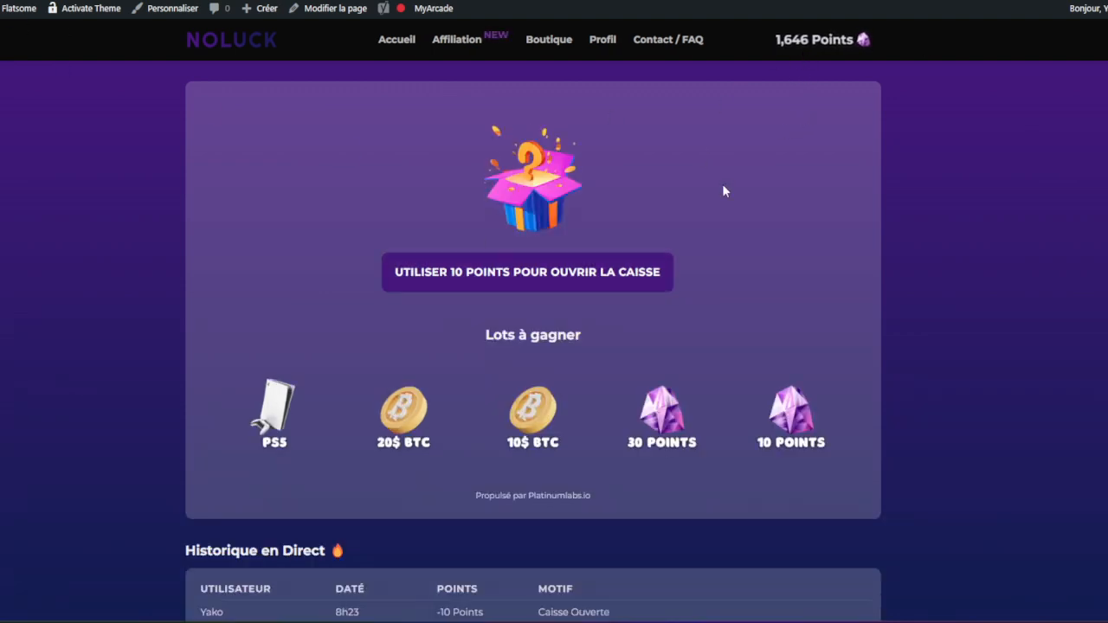
scroll(561, 358, "down", 3)
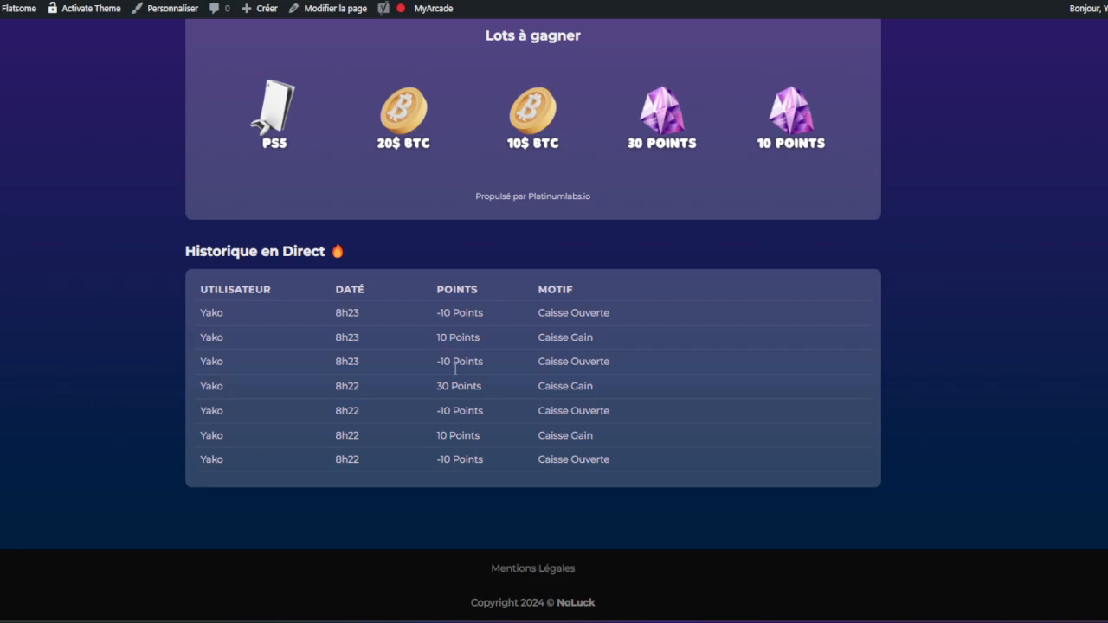
scroll(476, 415, "up", 5)
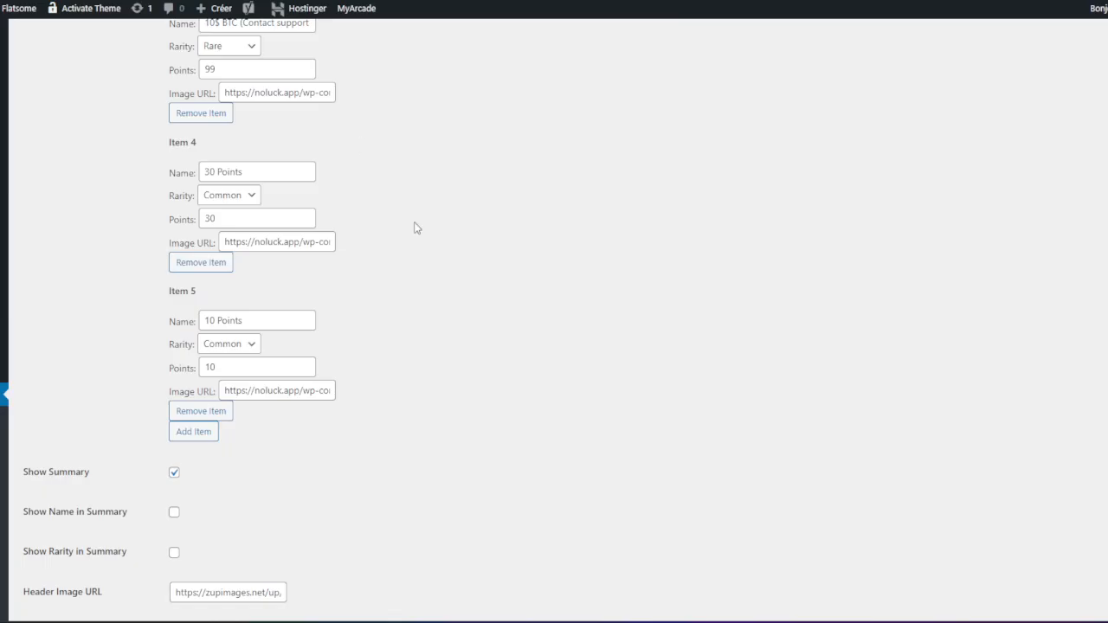
Open the box-opening page in the page builder to inspect the shortcode that displays the box.
scroll(418, 268, "up", 7)
scroll(418, 269, "down", 1)
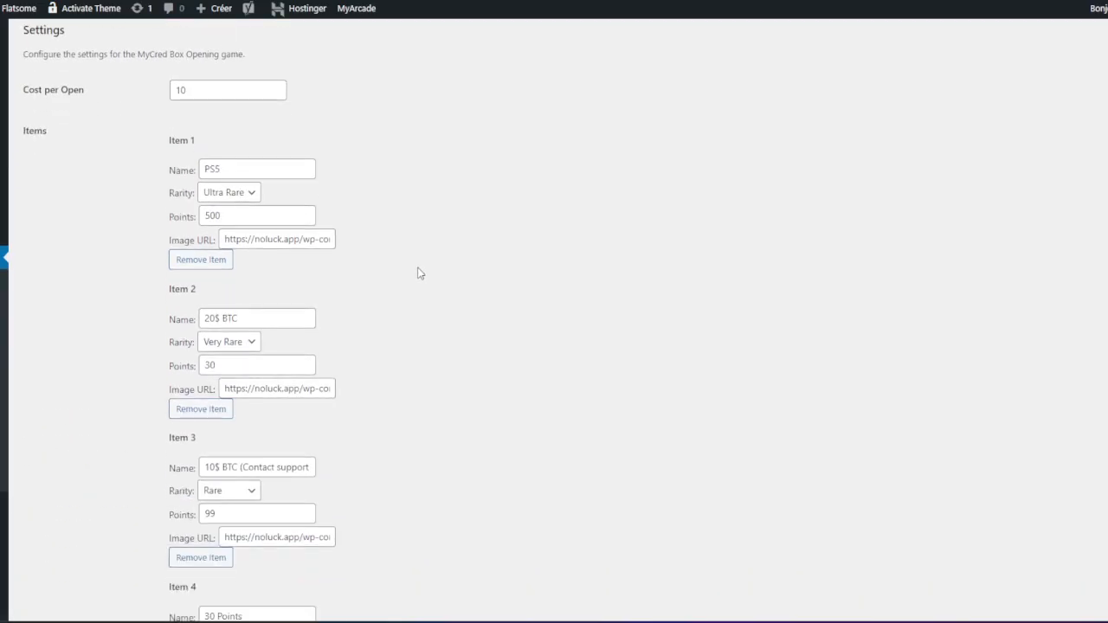
scroll(420, 274, "up", 1)
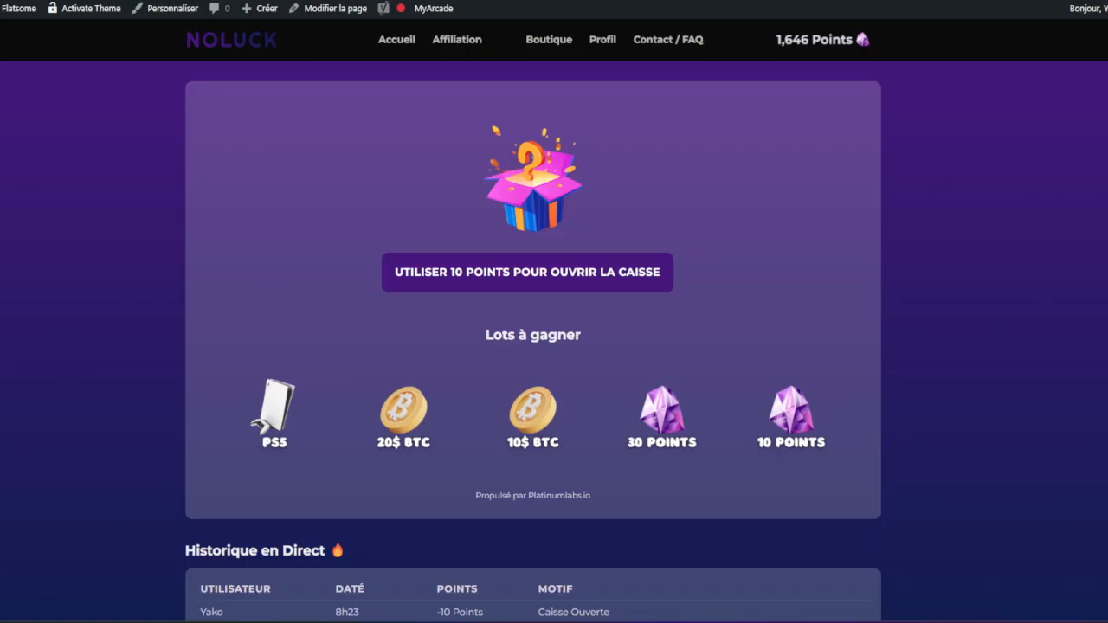
mouse_move(346, 9)
left_click(333, 50)
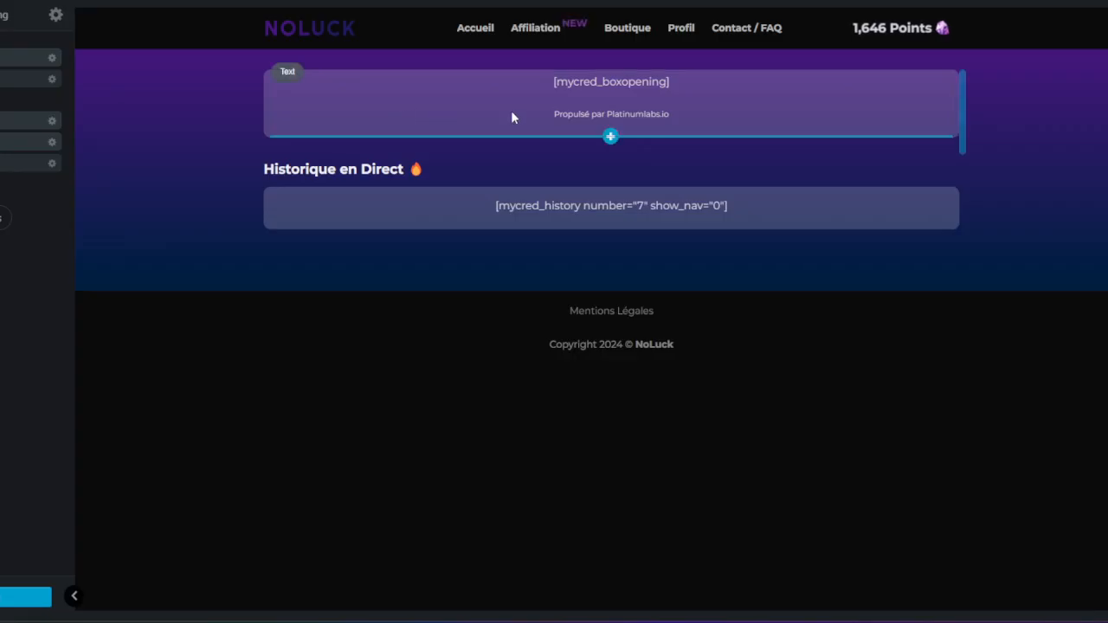
left_click(364, 137)
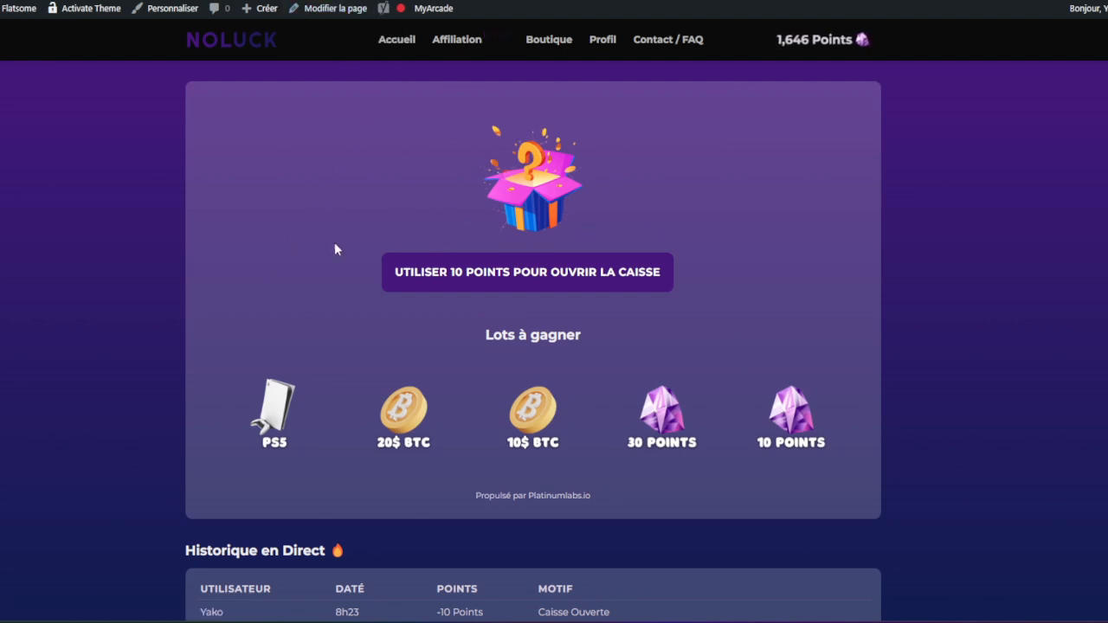
Review the name, rarity, points and image URL of each prize item in the MyCred Box Opening settings.
scroll(489, 284, "down", 3)
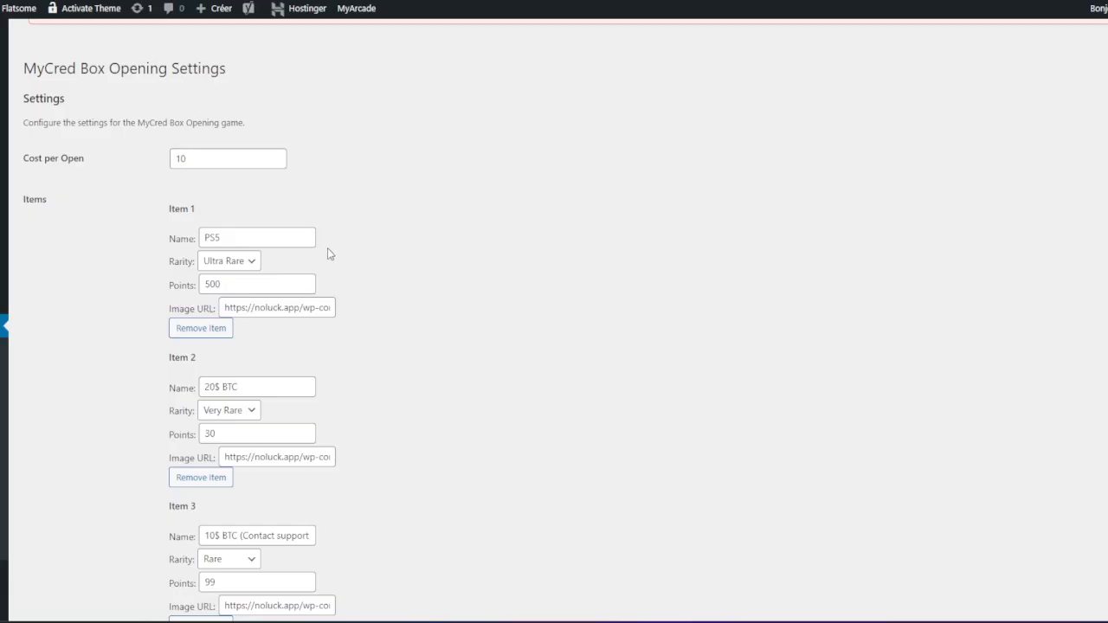
scroll(213, 208, "down", 1)
scroll(232, 175, "down", 2)
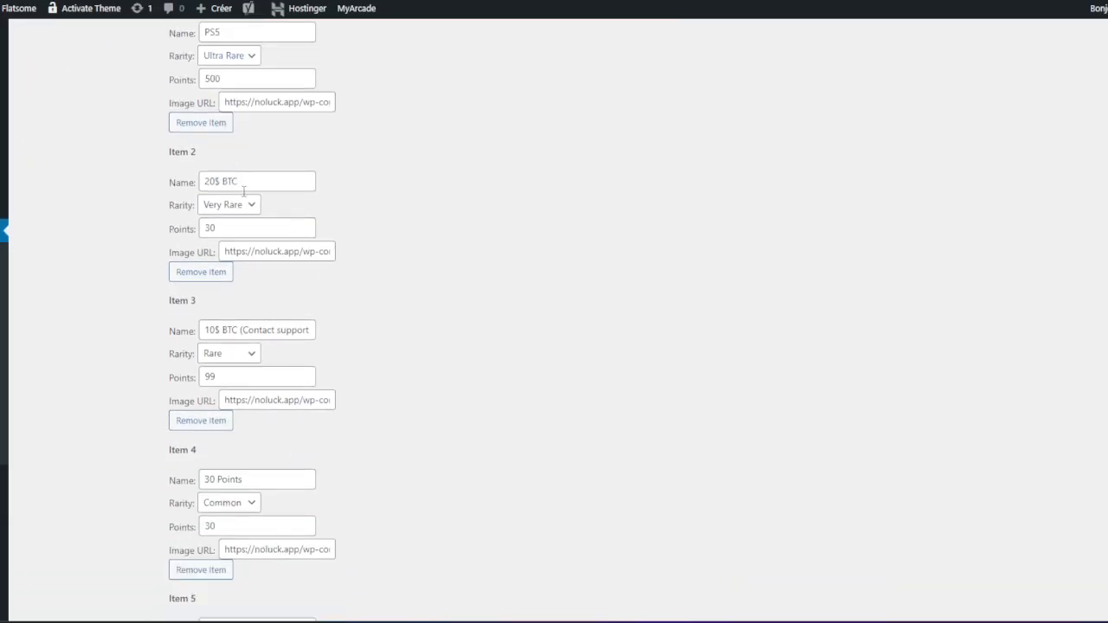
scroll(243, 191, "down", 4)
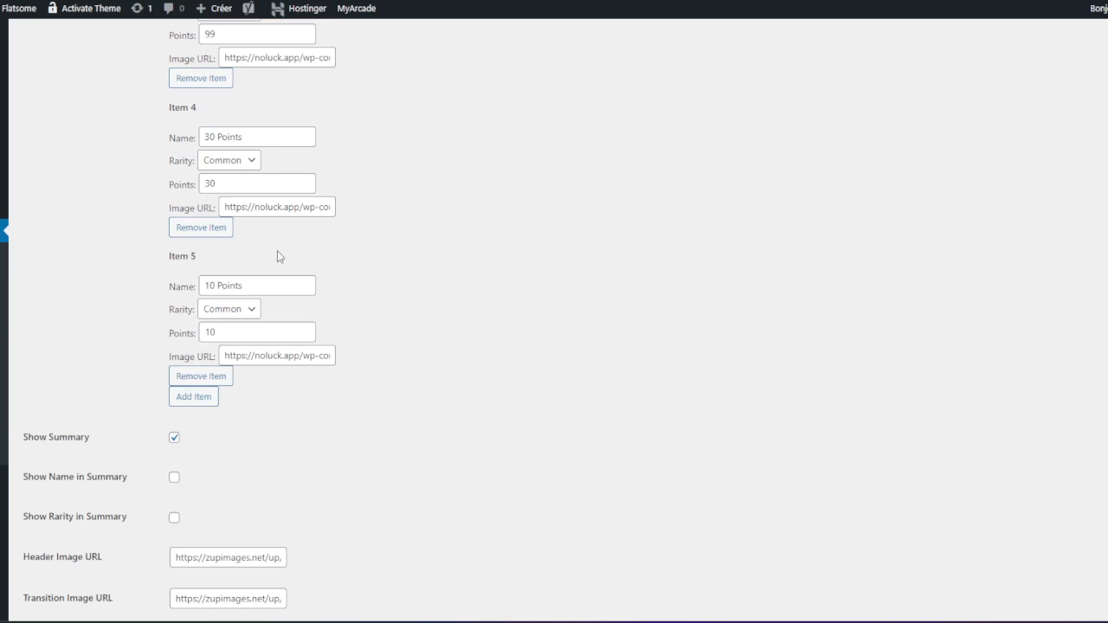
scroll(279, 257, "up", 5)
scroll(242, 181, "up", 1)
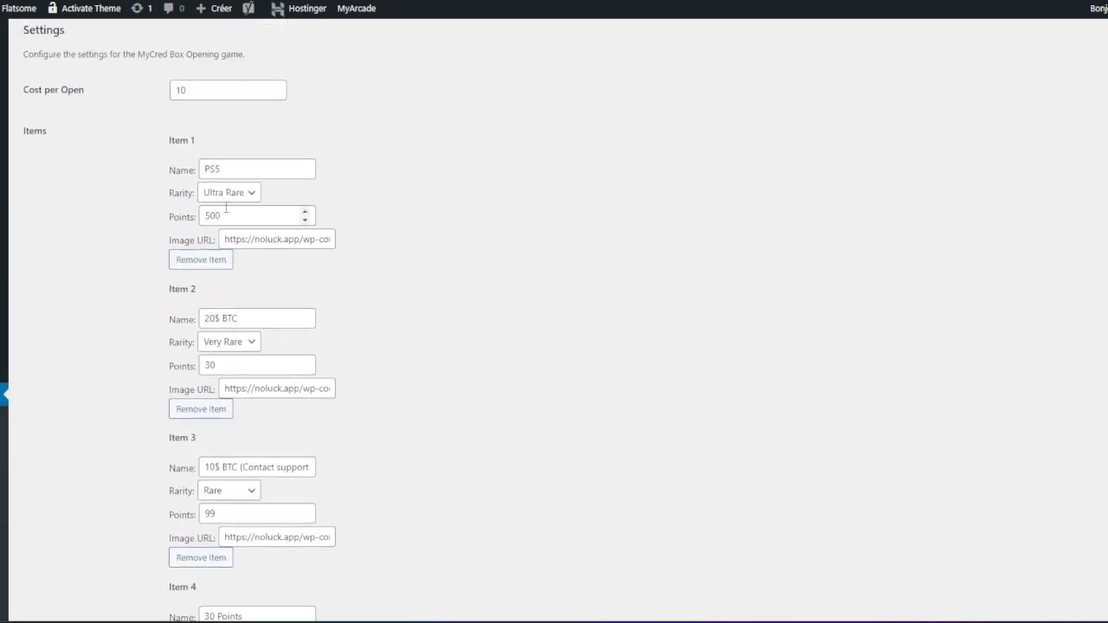
scroll(260, 173, "down", 1)
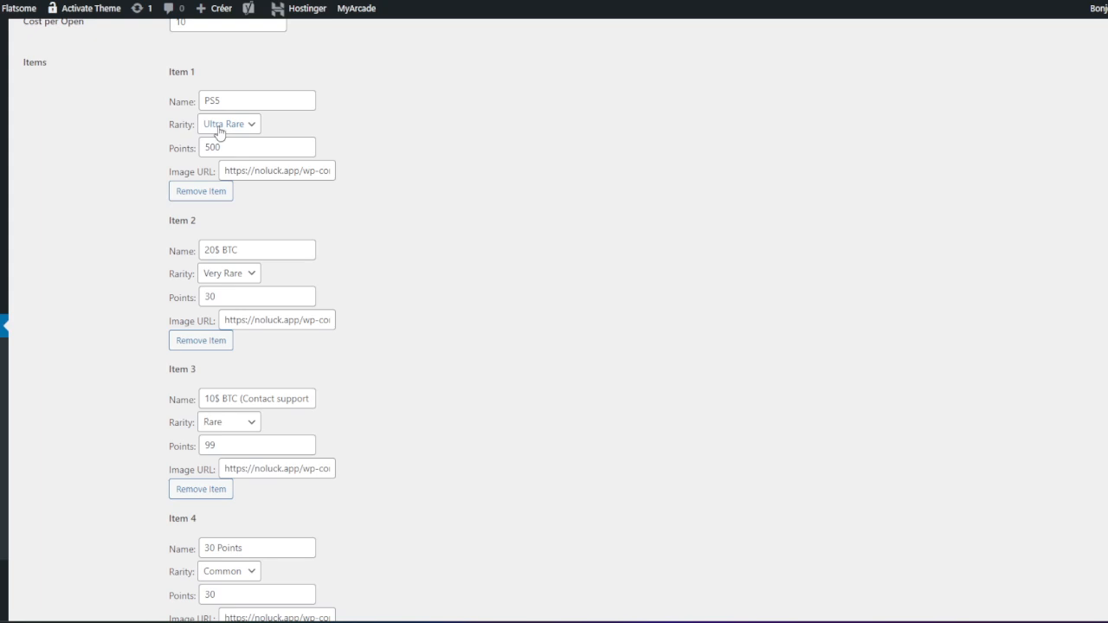
Check the available rarity options of the PS5 and 10 Points items.
left_click(220, 130)
left_click(401, 147)
scroll(277, 307, "down", 6)
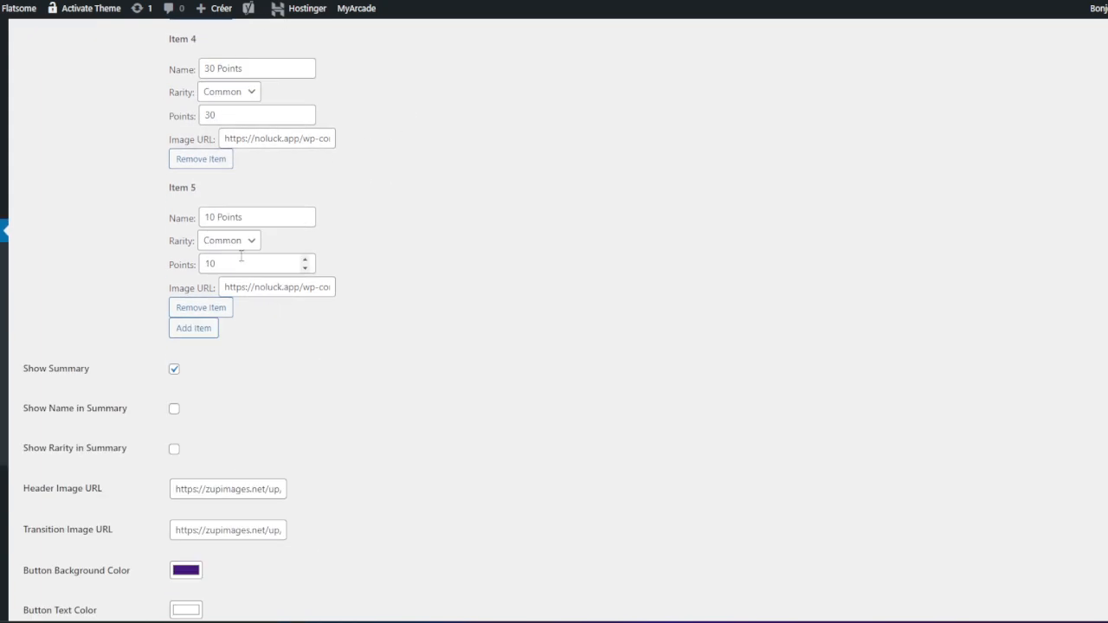
left_click(229, 244)
left_click(225, 241)
Set the rarity of the 30 Points, 10$ BTC and 20$ BTC items to Ultra Rare.
scroll(223, 243, "up", 1)
scroll(223, 242, "up", 2)
left_click(235, 225)
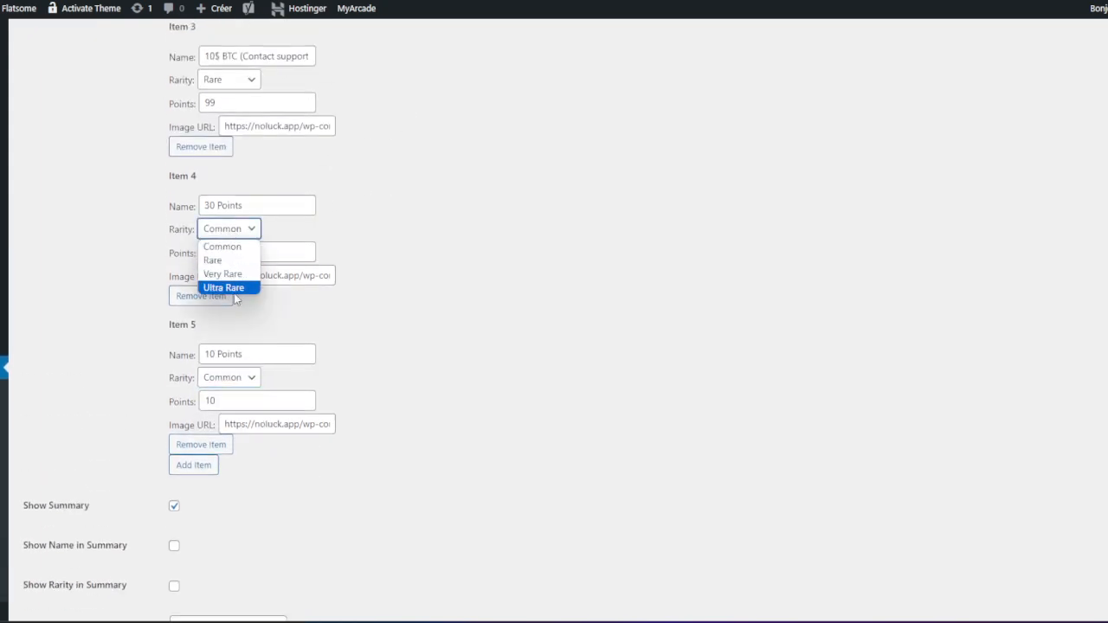
left_click(235, 291)
scroll(232, 190, "up", 2)
left_click(229, 216)
left_click(228, 274)
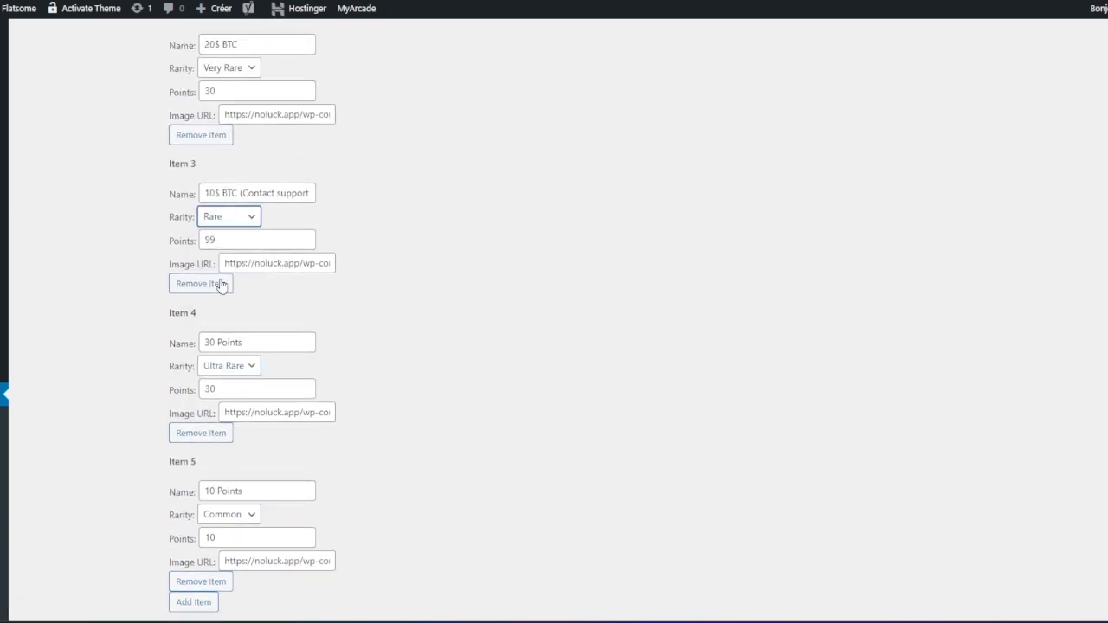
scroll(223, 284, "up", 2)
left_click(231, 213)
left_click(226, 263)
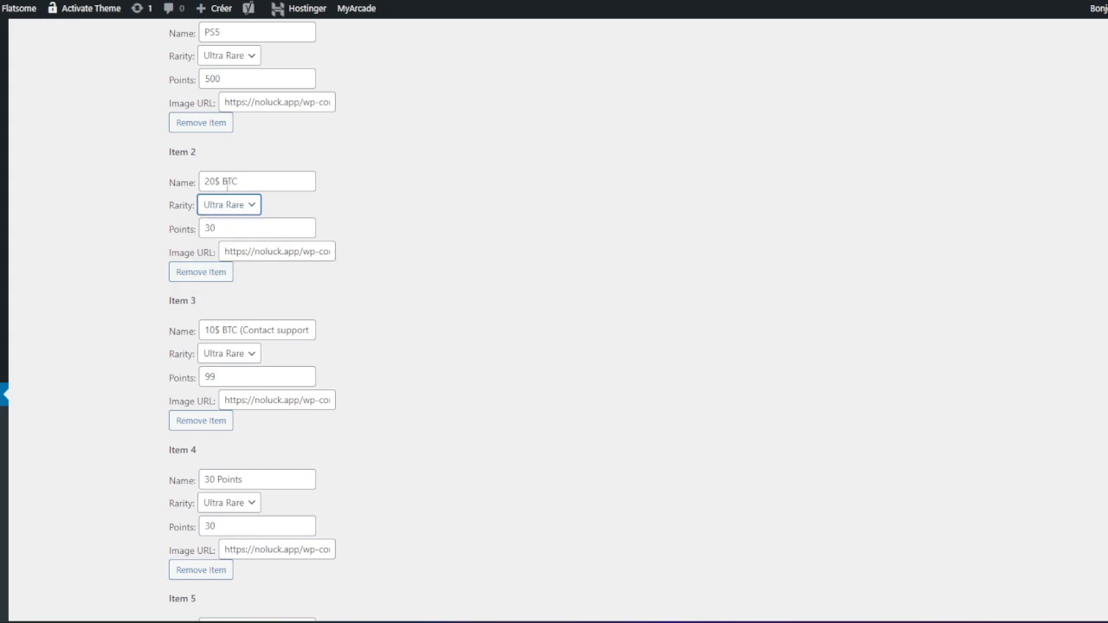
Check the prize summary on the box-opening page, and enable Show Name in Summary in the settings.
scroll(226, 183, "up", 3)
scroll(283, 239, "down", 10)
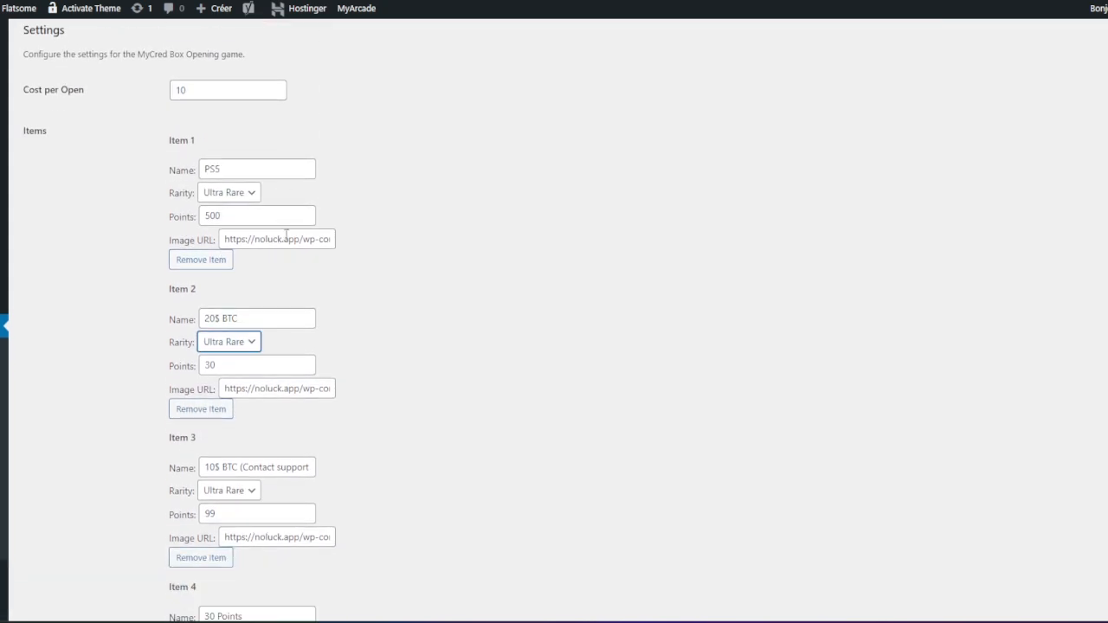
scroll(285, 246, "up", 4)
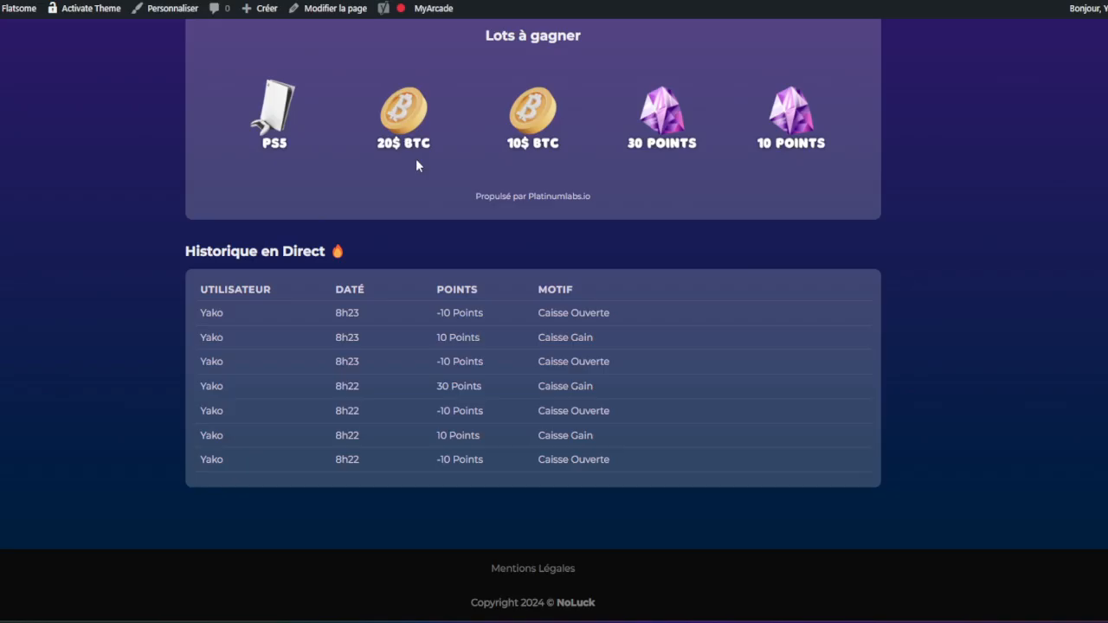
scroll(463, 177, "up", 3)
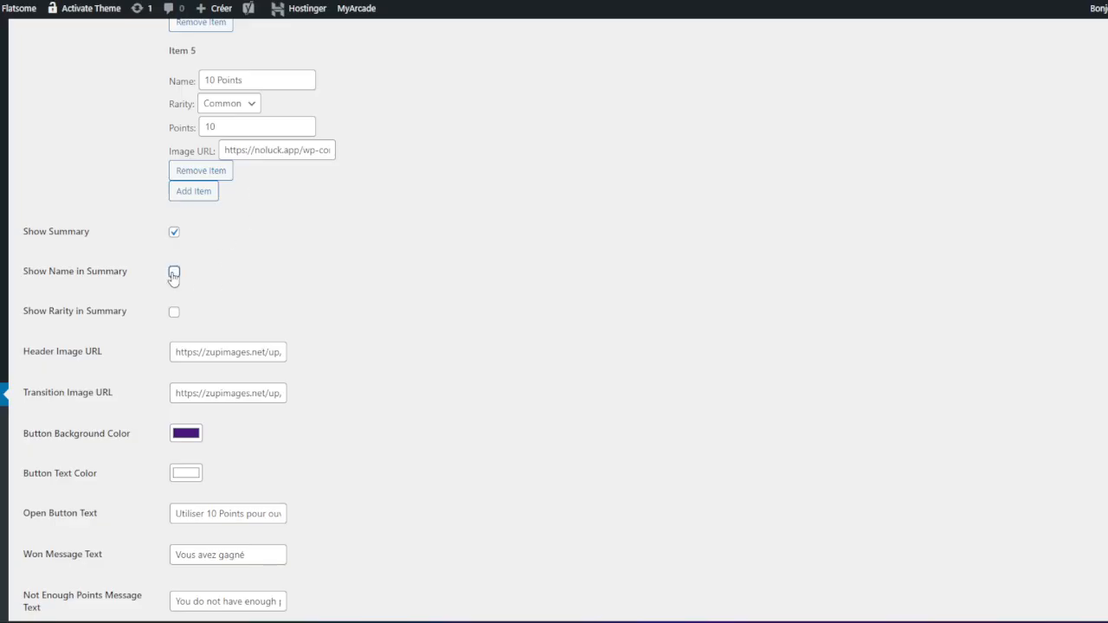
left_click(174, 275)
scroll(260, 293, "up", 3)
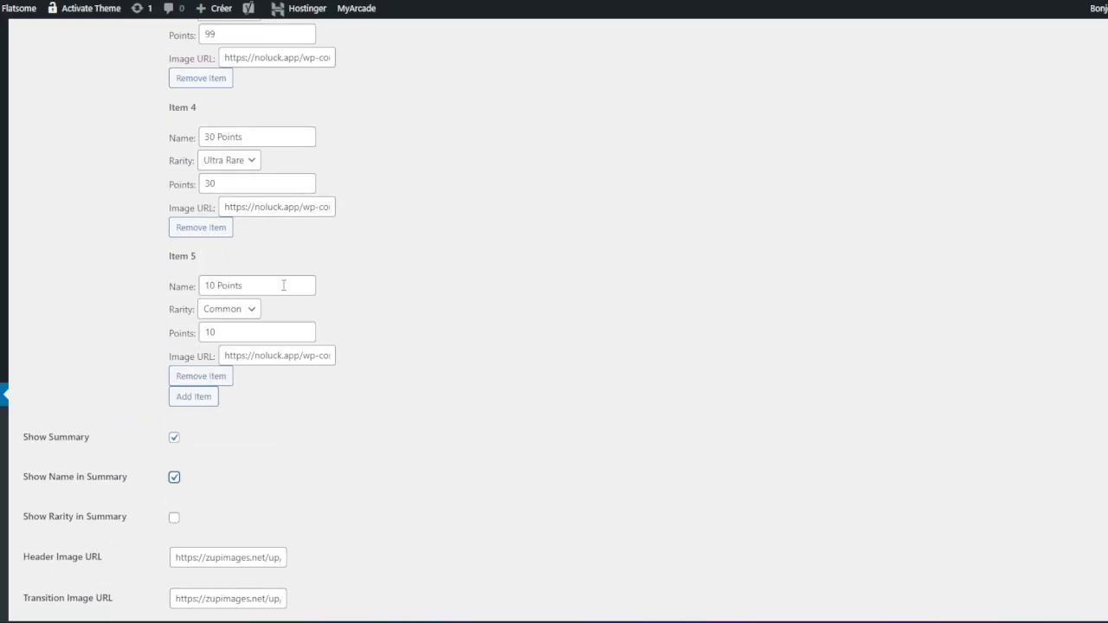
Inspect the name and image URL of item 5, the 10 Points prize.
left_click_drag(284, 285, 171, 288)
left_click(171, 290)
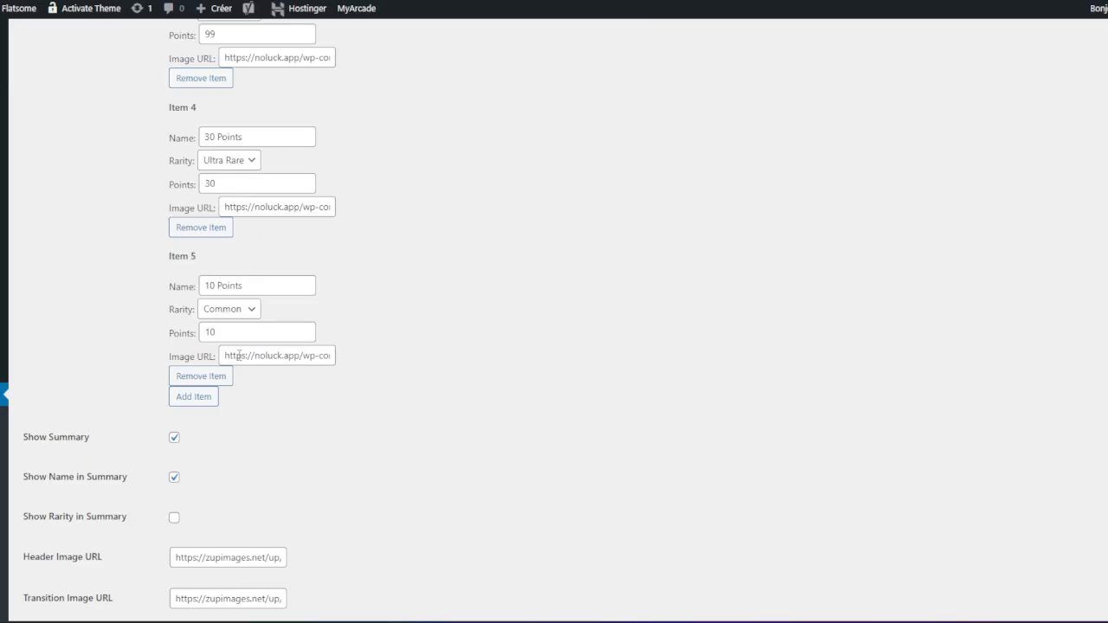
left_click_drag(239, 355, 386, 364)
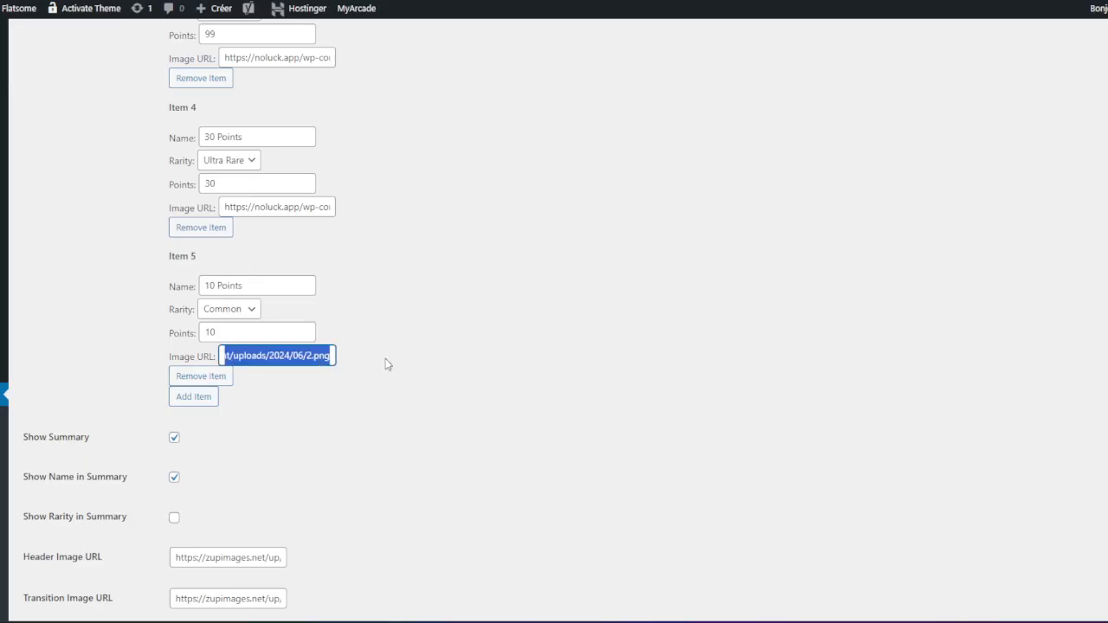
double_click(296, 356)
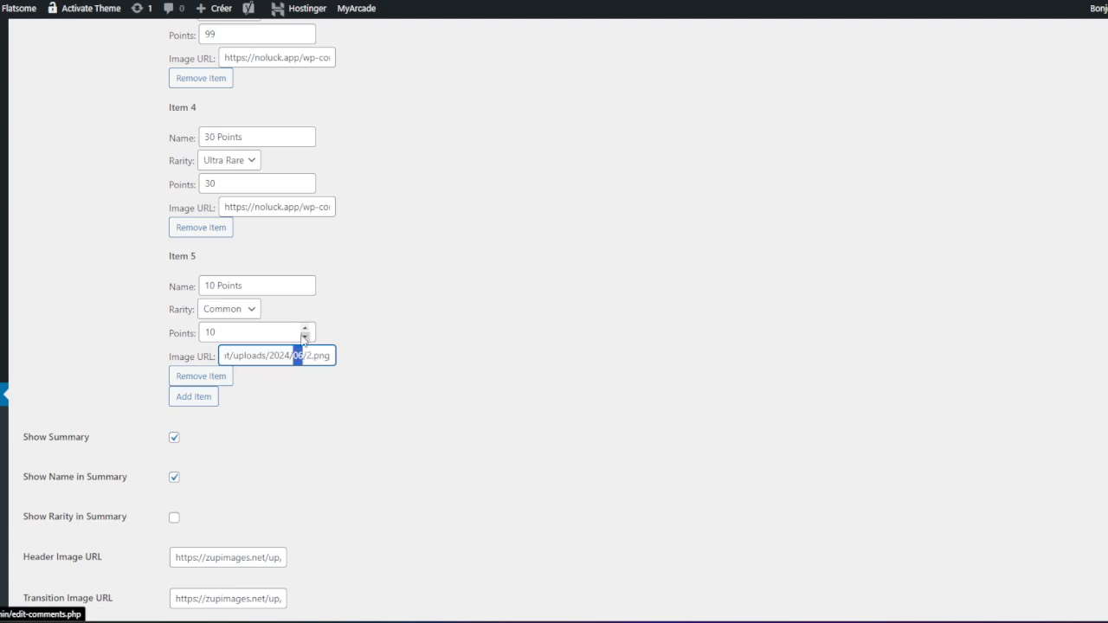
Try turning on Show Rarity in Summary.
scroll(126, 487, "down", 1)
scroll(126, 487, "down", 1)
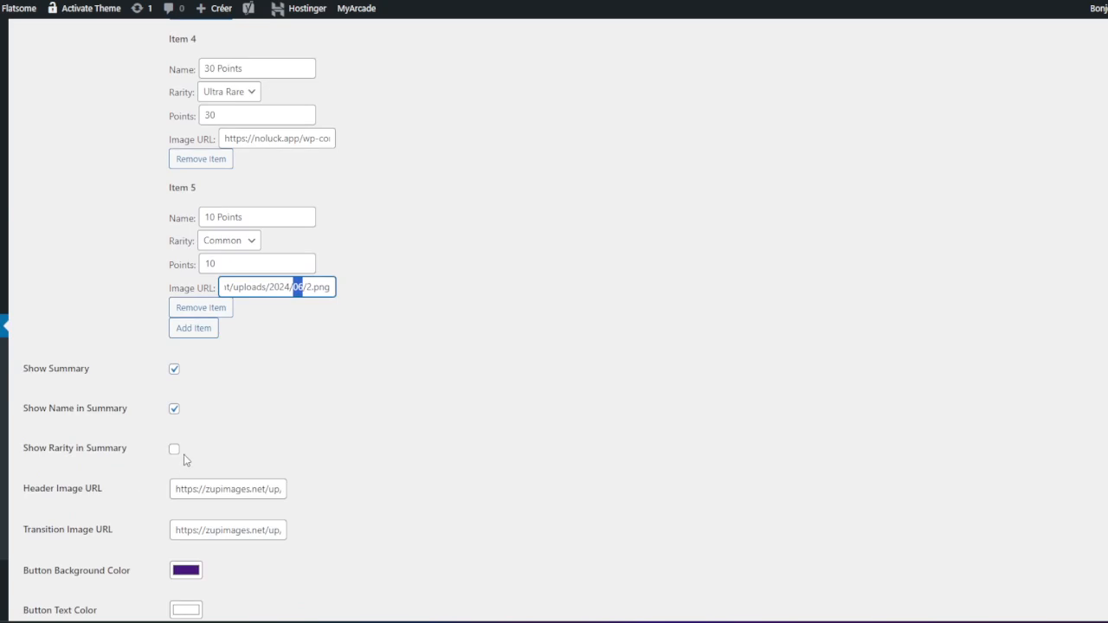
left_click(184, 459)
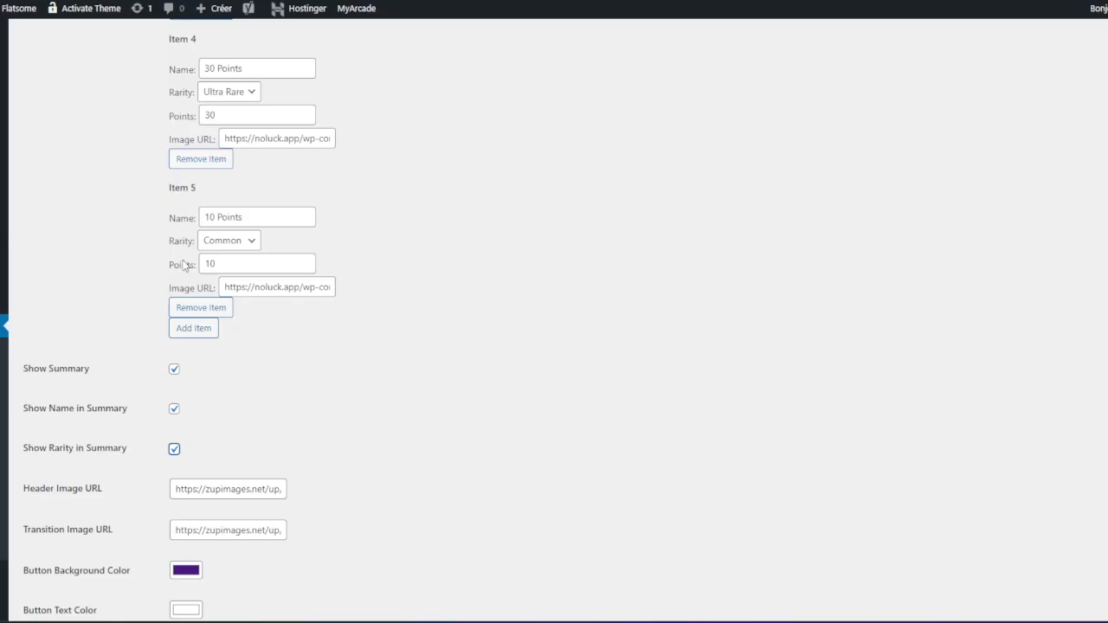
Review the image, button and message text settings, and check the rarity options of the 10$ BTC item.
scroll(185, 262, "down", 5)
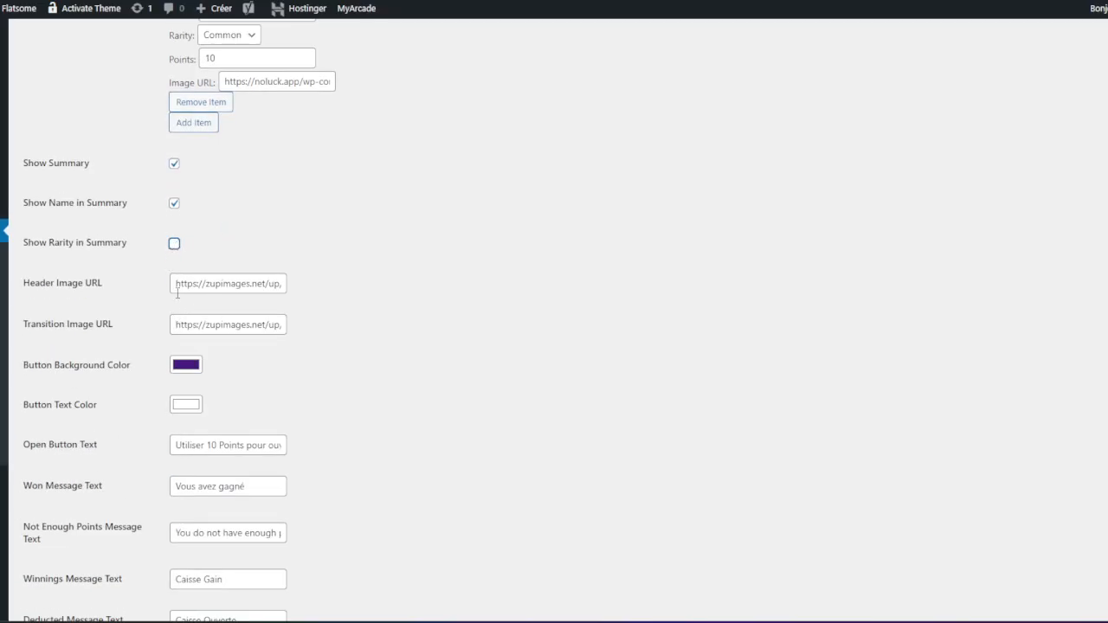
scroll(177, 294, "up", 6)
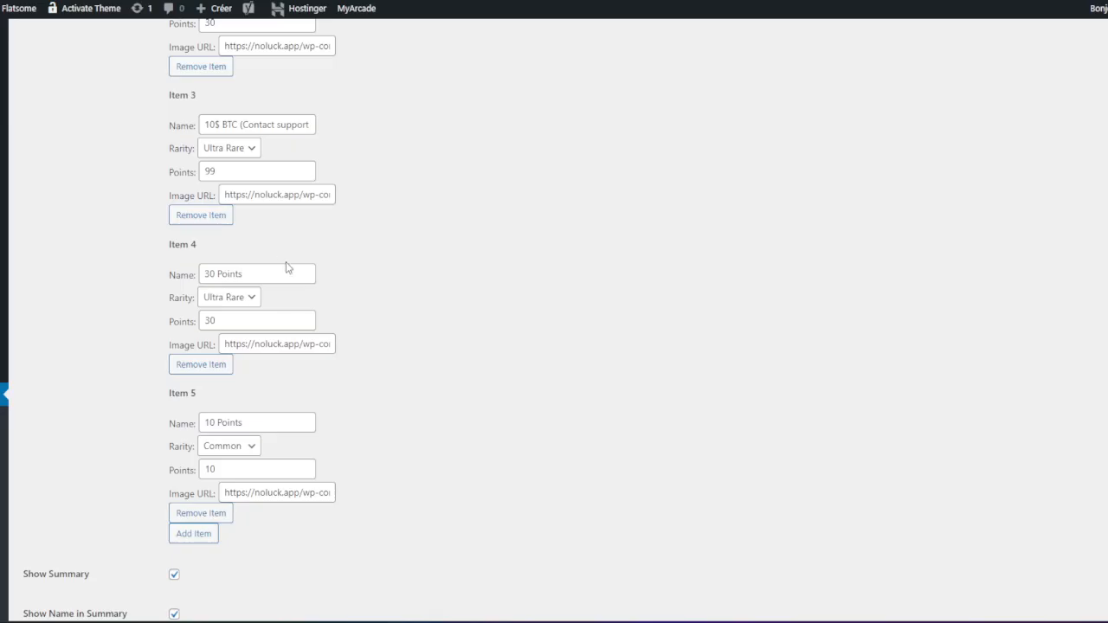
scroll(268, 277, "up", 3)
left_click(227, 353)
left_click(227, 357)
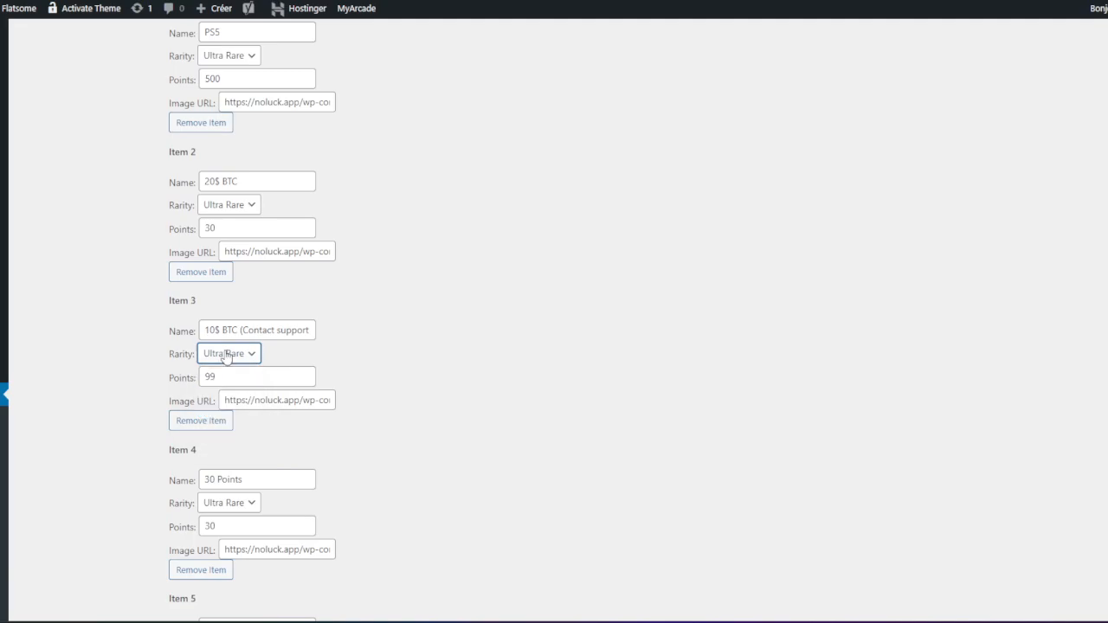
Switch to the Platinumlabs.io website and show its list of WordPress plugin products.
scroll(334, 386, "down", 4)
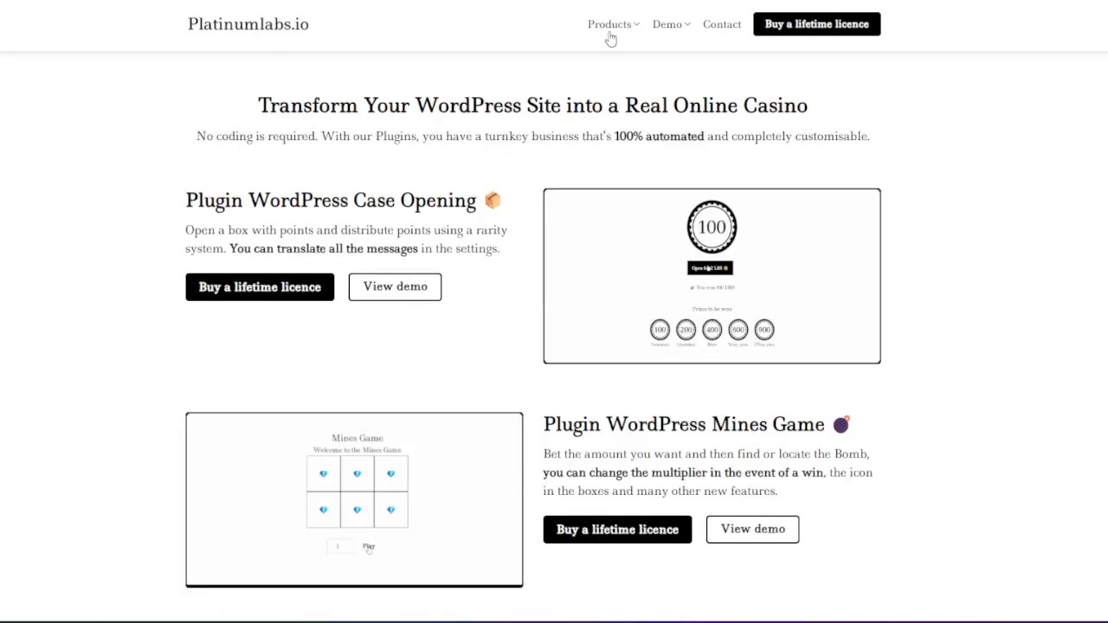
mouse_move(613, 26)
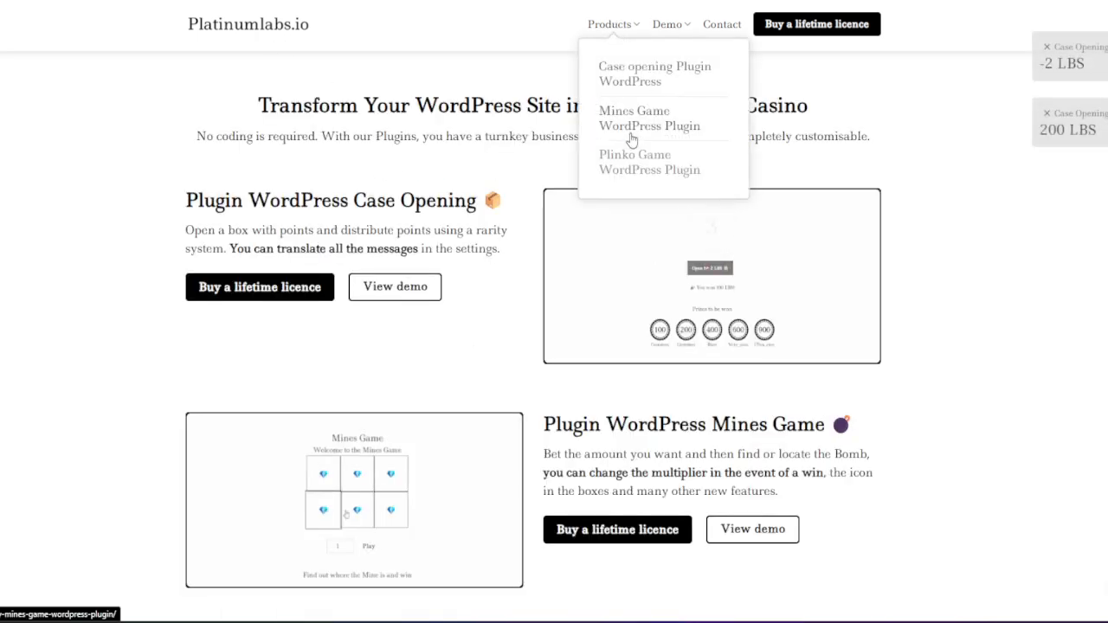
Open the Case opening Plugin WordPress product page, review its feature list and view its demo.
left_click(614, 75)
scroll(487, 341, "down", 15)
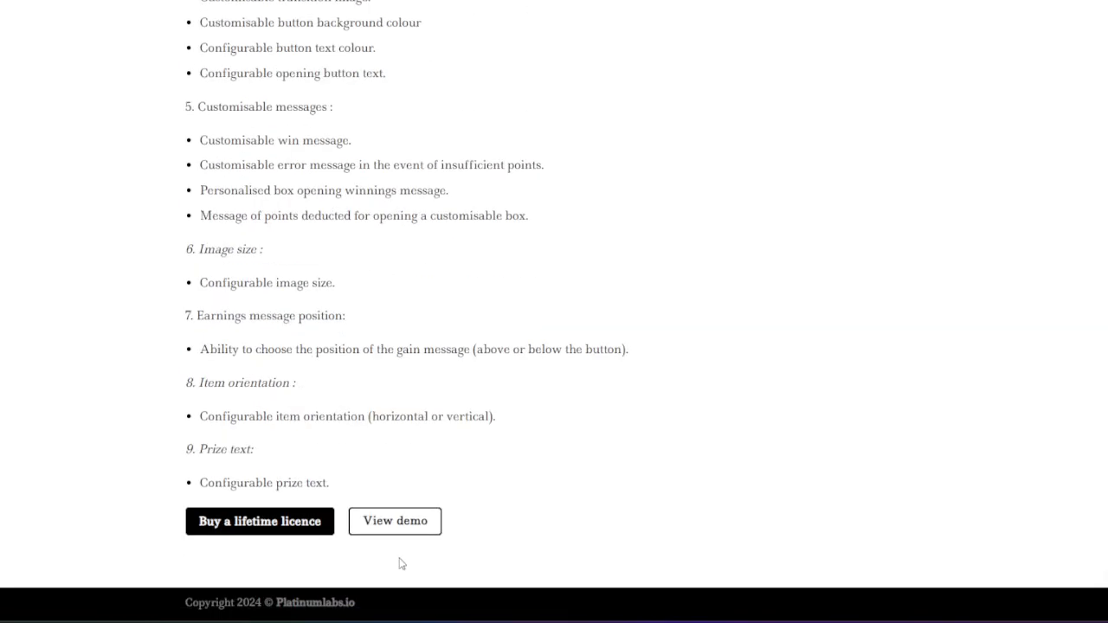
left_click(396, 519)
left_click(494, 306)
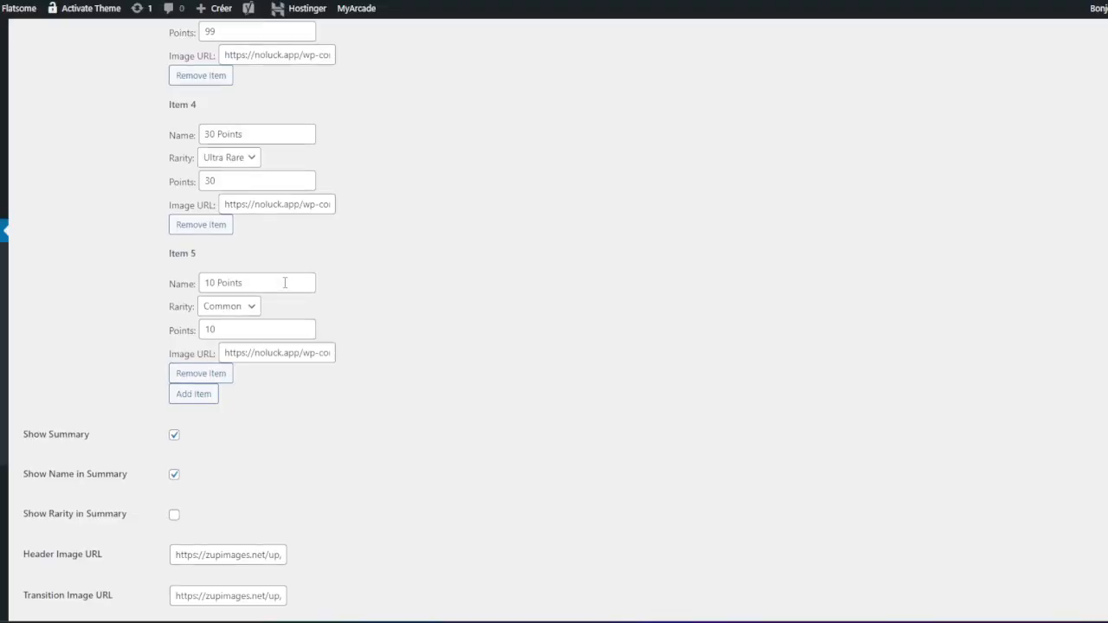
Review the summary, image and text settings of the box plugin and inspect the Button Background Color.
scroll(287, 282, "down", 2)
scroll(239, 297, "down", 1)
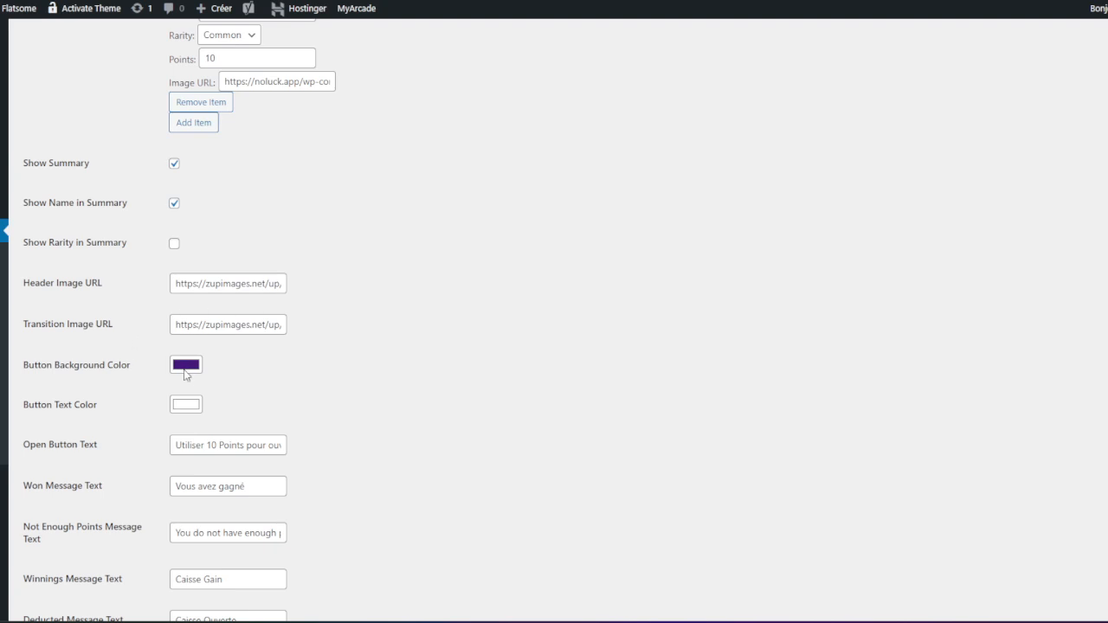
scroll(191, 416, "down", 1)
left_click_drag(183, 374, 313, 380)
left_click(359, 369)
Set the Cost per Open to 100.
scroll(358, 362, "up", 11)
scroll(358, 356, "up", 3)
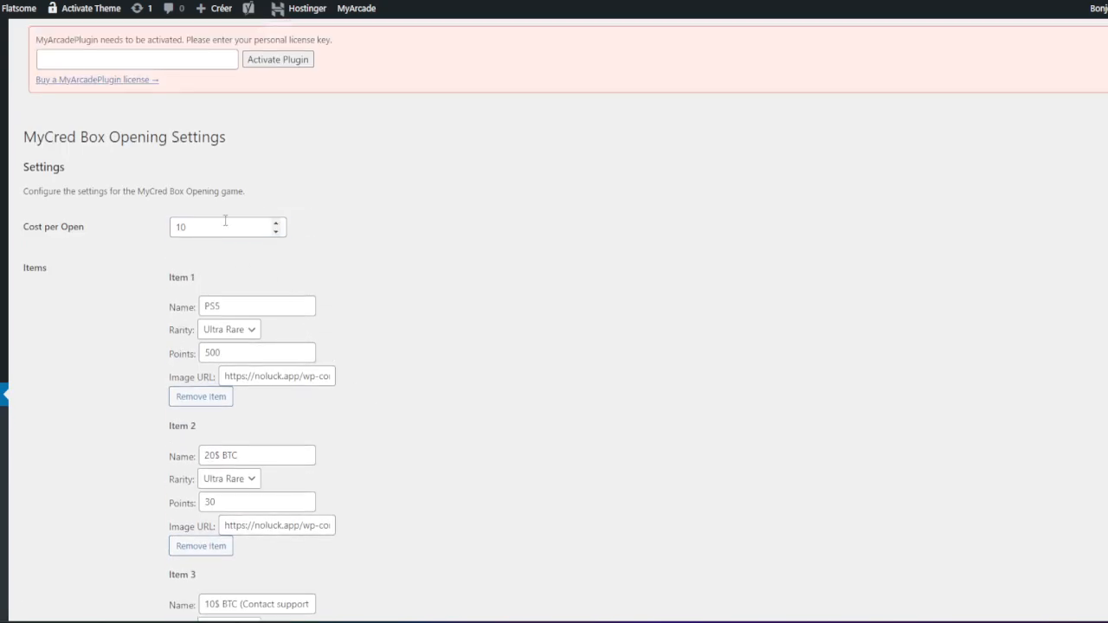
left_click(233, 226)
double_click(230, 224)
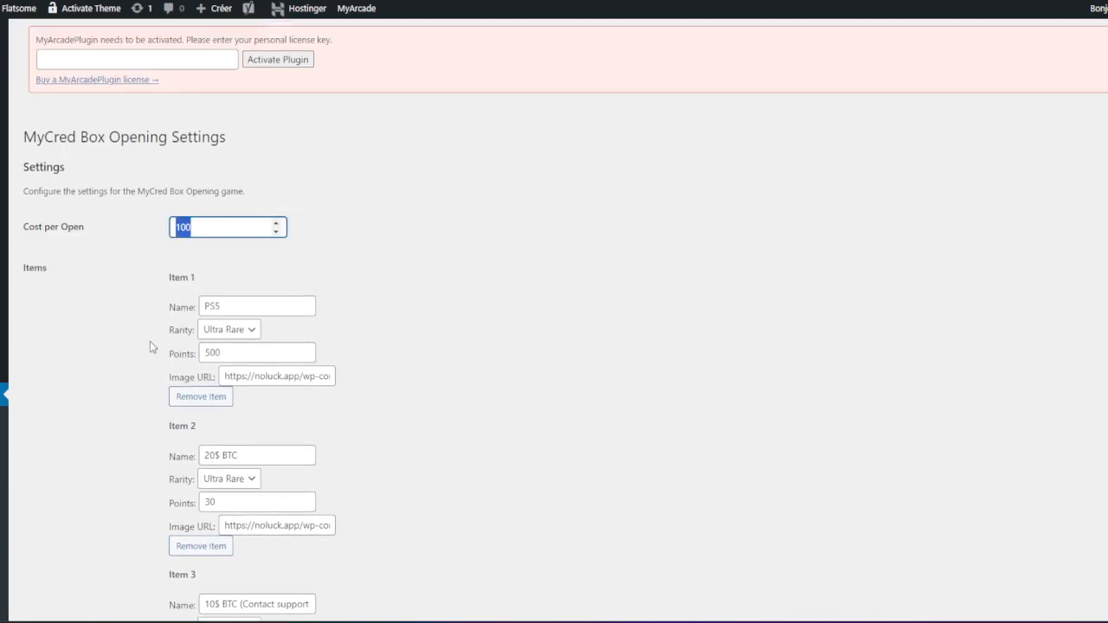
Change the Open Button Text to "Utiliser 100 Points pour ouvrir la caisse" and save the settings.
scroll(150, 340, "down", 15)
left_click(211, 307)
type("00 Points pour o")
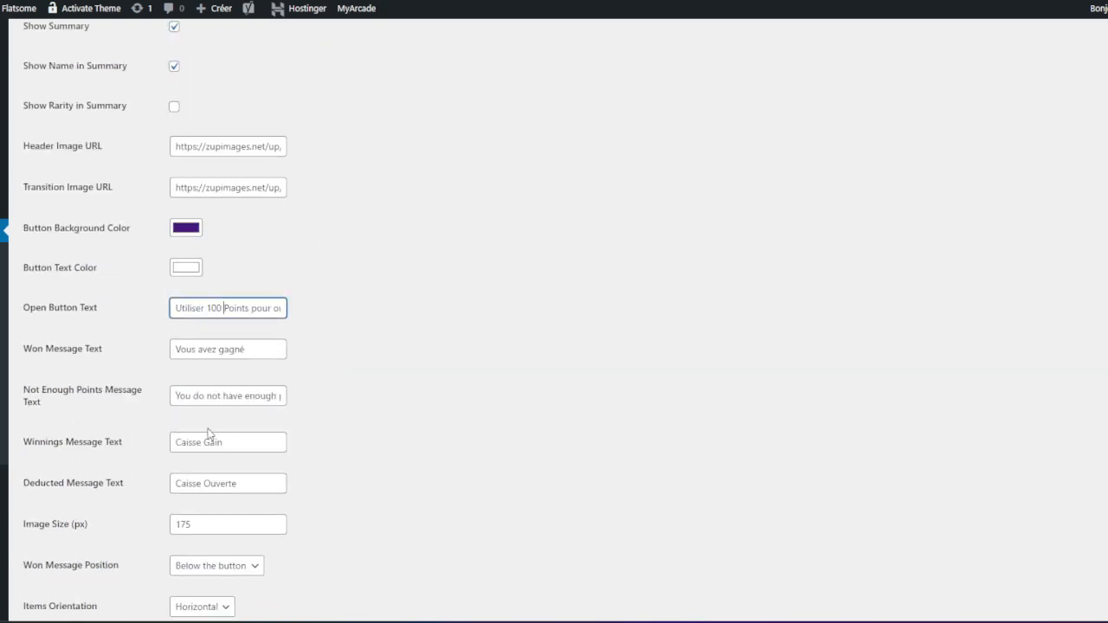
scroll(210, 433, "down", 2)
left_click(73, 564)
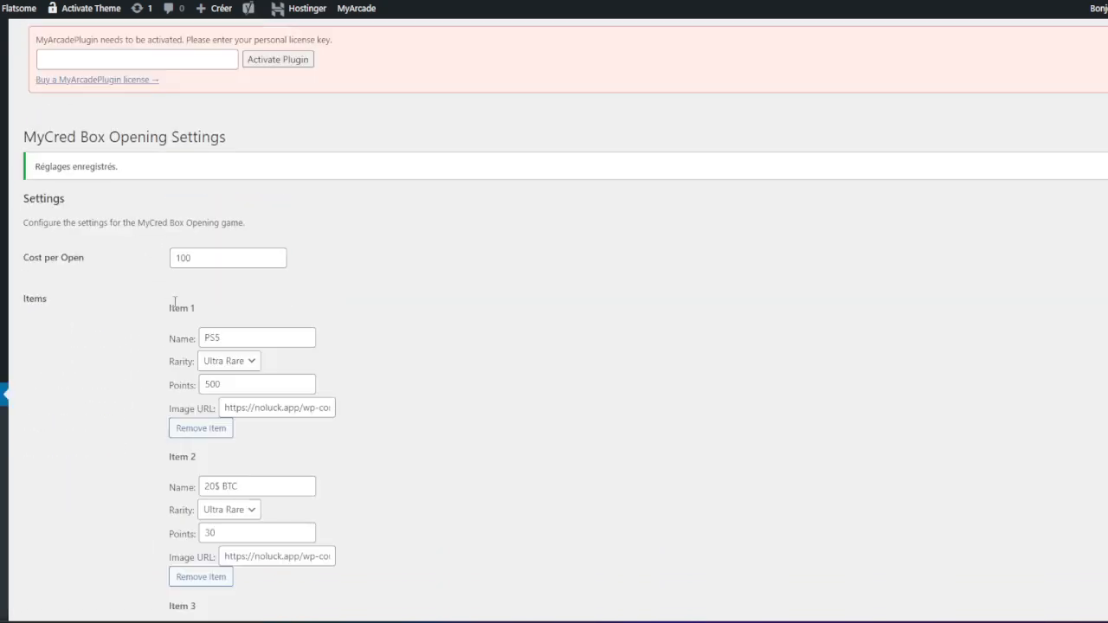
Examine the Won Message Text and Deducted Message Text settings and compare them with the box game page.
scroll(171, 300, "down", 15)
left_click_drag(178, 317, 256, 317)
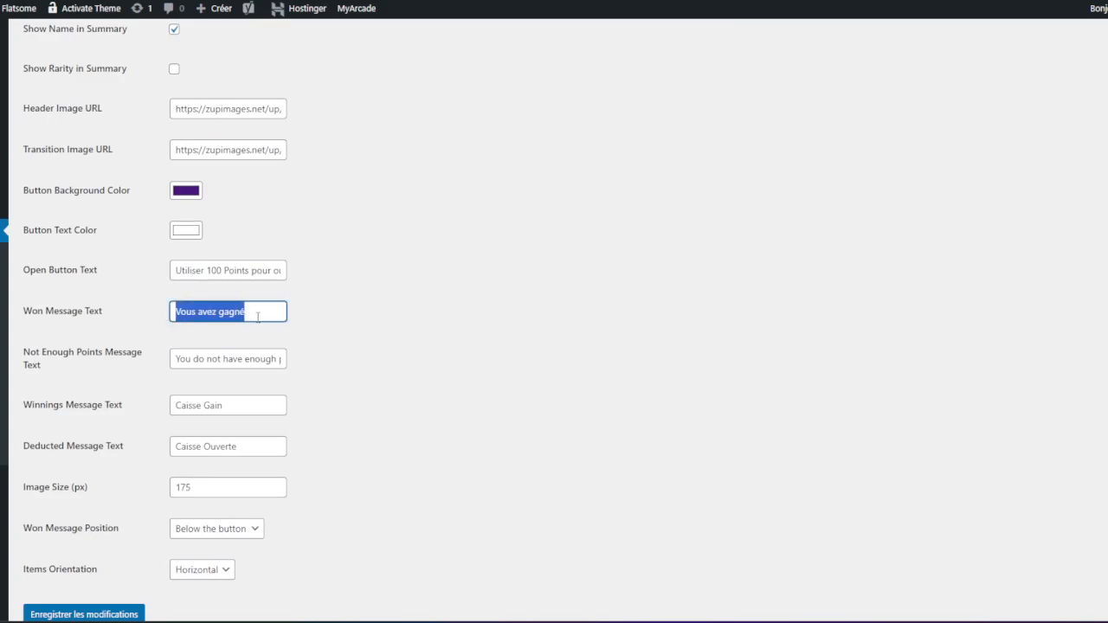
key("alt+Tab")
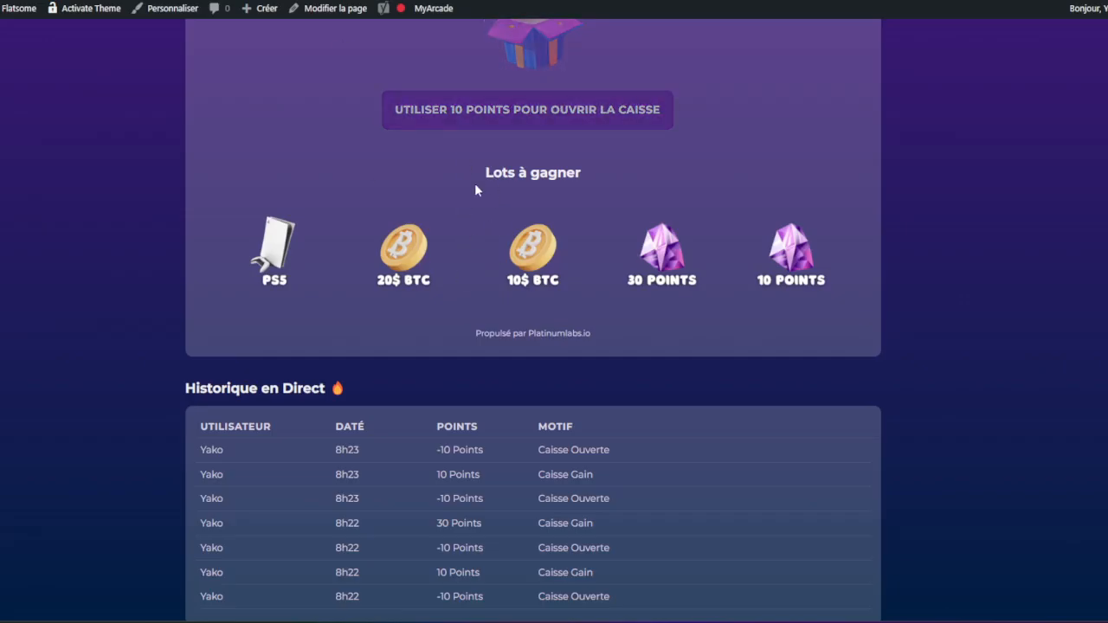
scroll(464, 197, "up", 2)
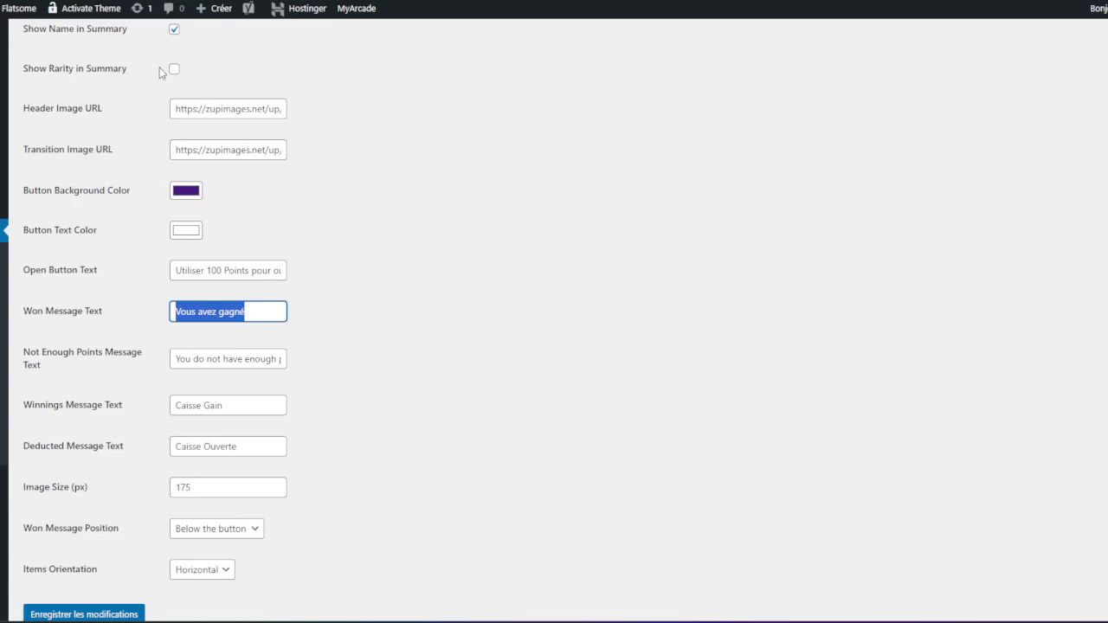
scroll(254, 366, "down", 1)
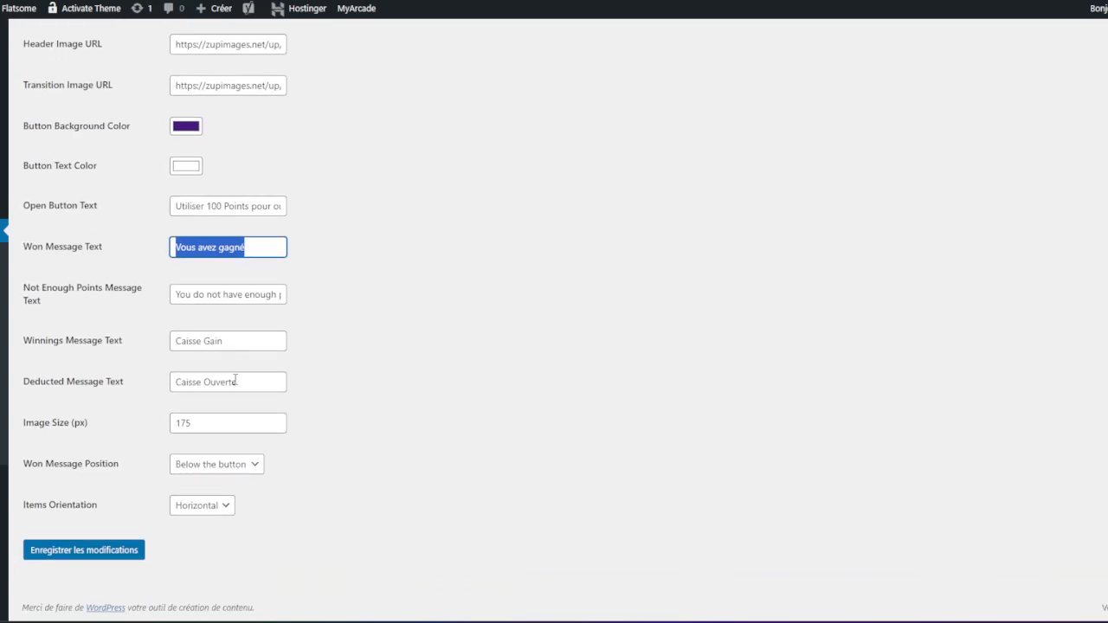
left_click_drag(235, 380, 93, 309)
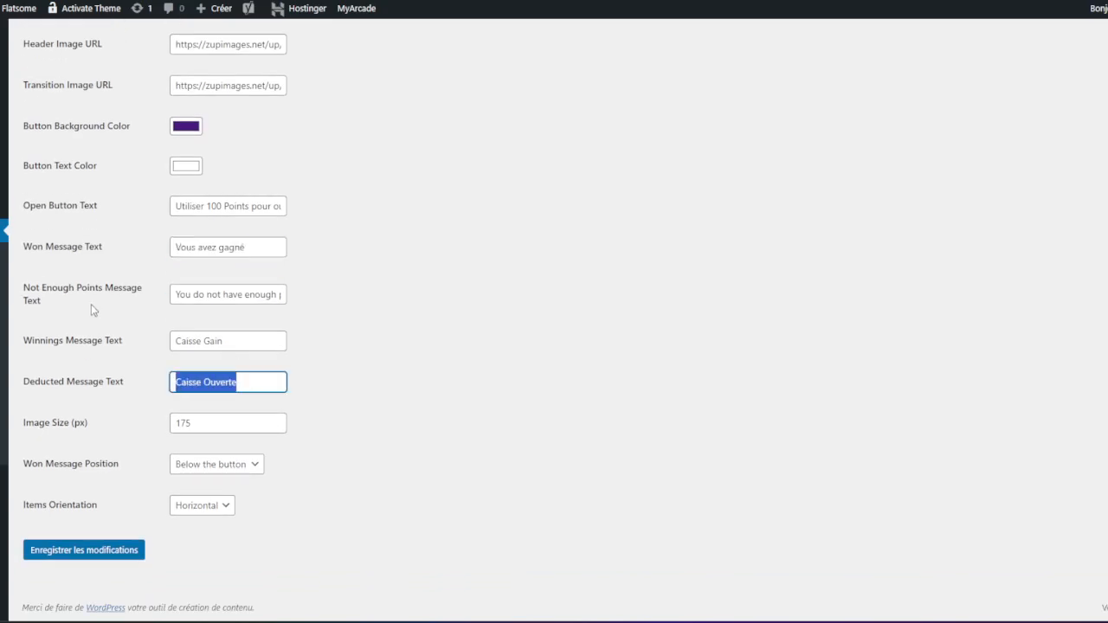
Set the Image Size to 143 px, turn off Show Name in Summary, and save the settings.
left_click(275, 427)
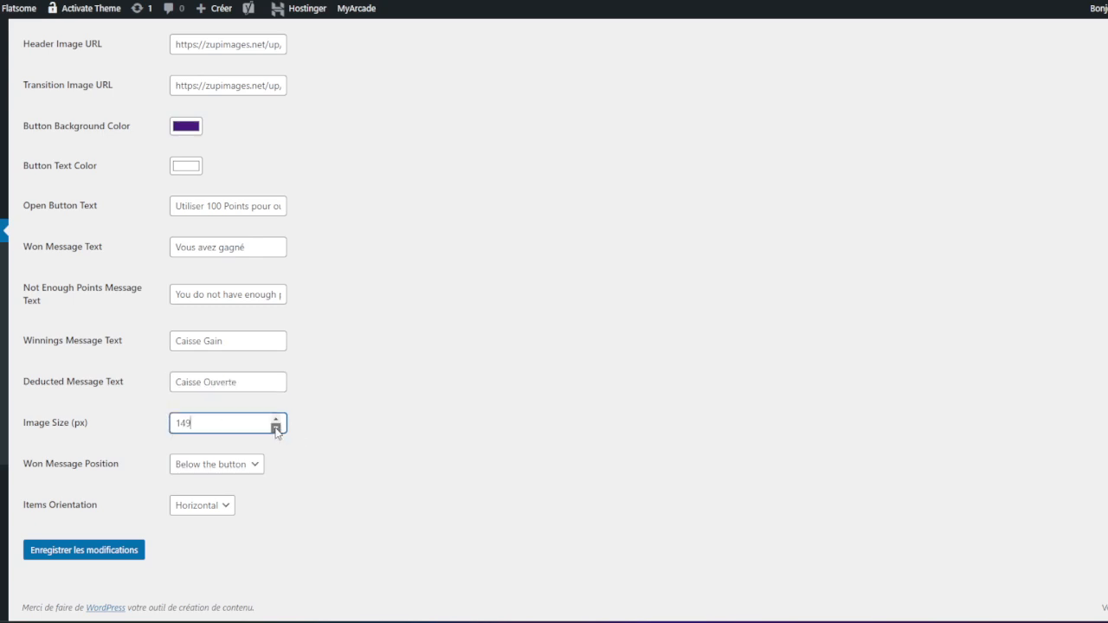
left_click(111, 550)
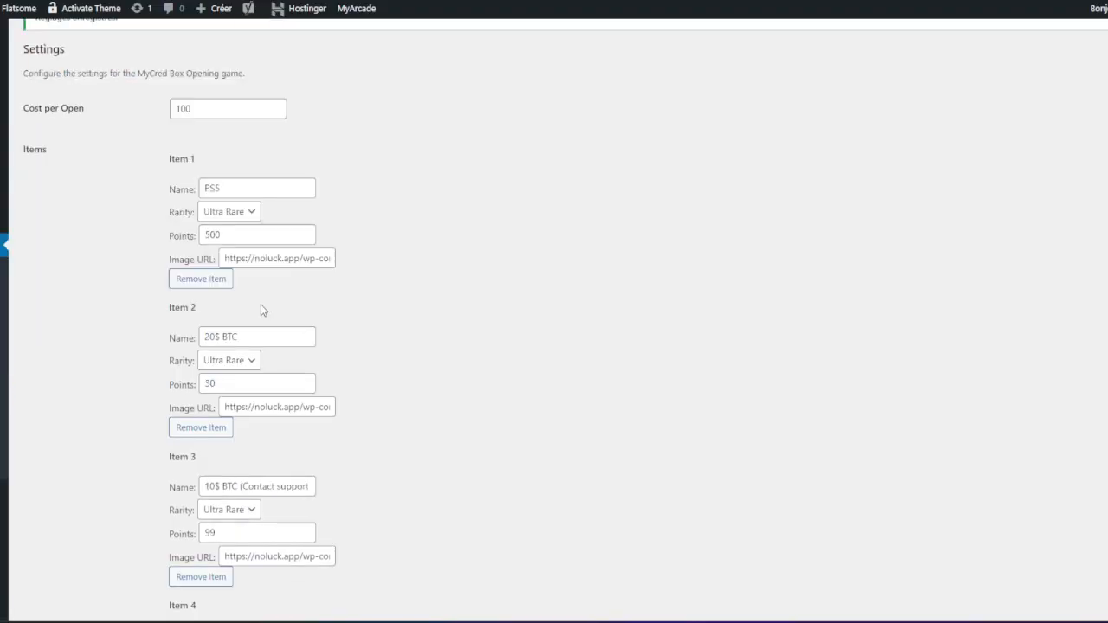
scroll(263, 309, "down", 10)
scroll(199, 277, "up", 2)
left_click(174, 302)
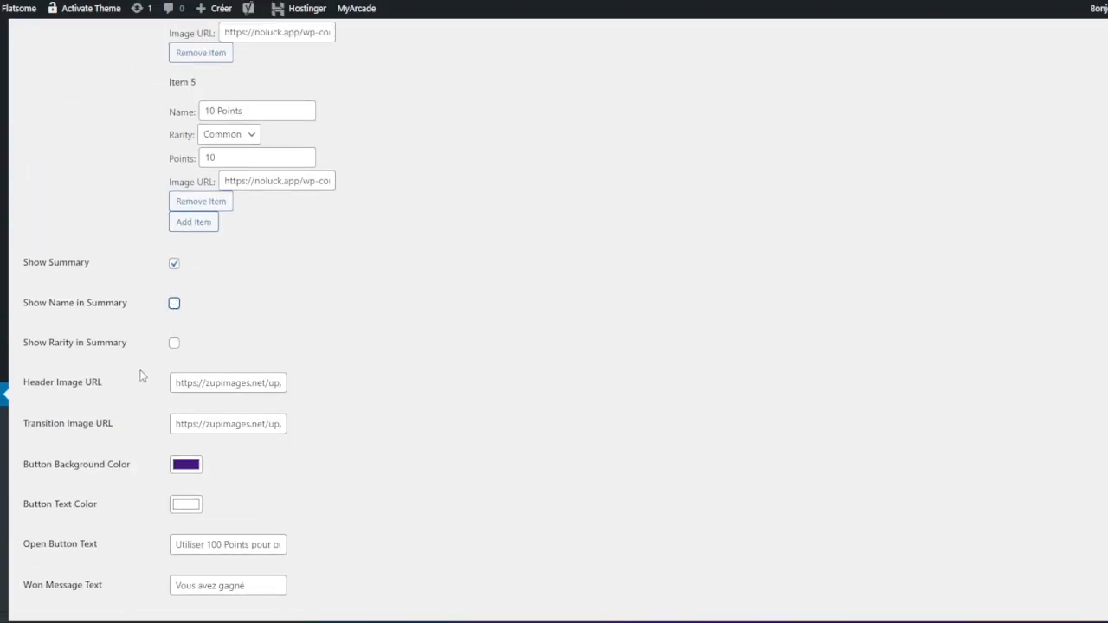
scroll(148, 433, "down", 4)
left_click(93, 552)
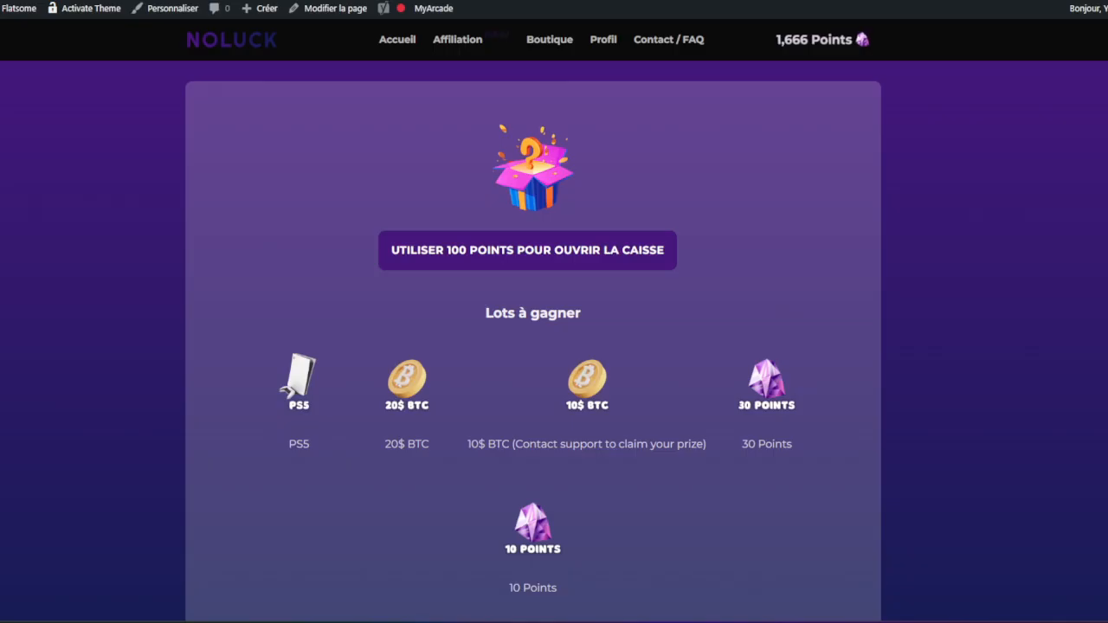
scroll(365, 276, "down", 4)
scroll(392, 280, "up", 3)
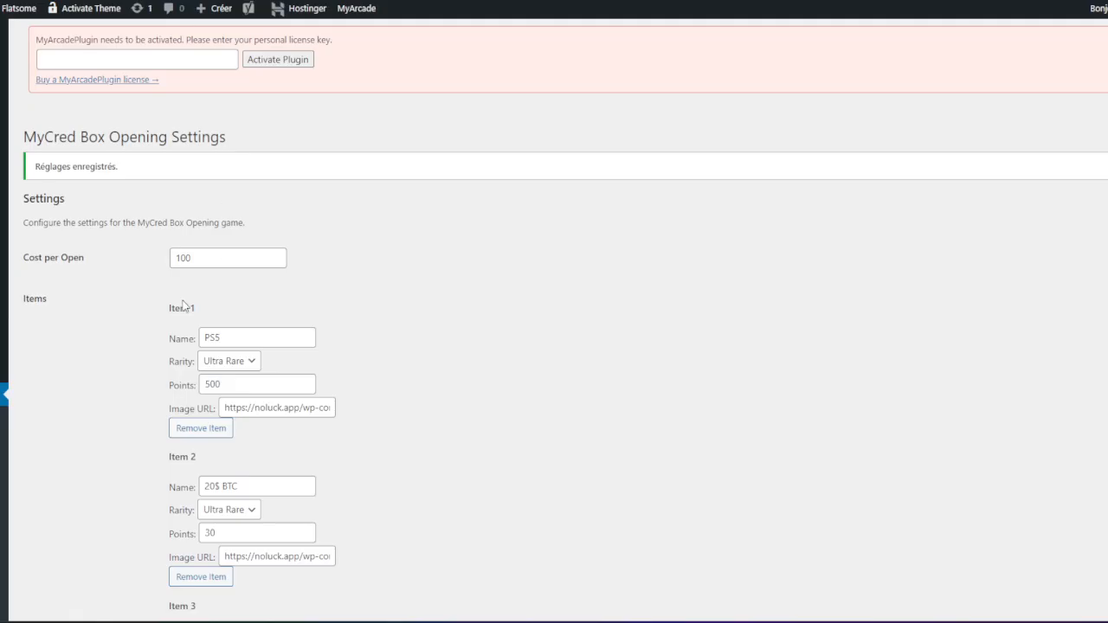
Set the Items Orientation to Vertical, save the settings and check the prize layout on the game page.
scroll(185, 299, "down", 10)
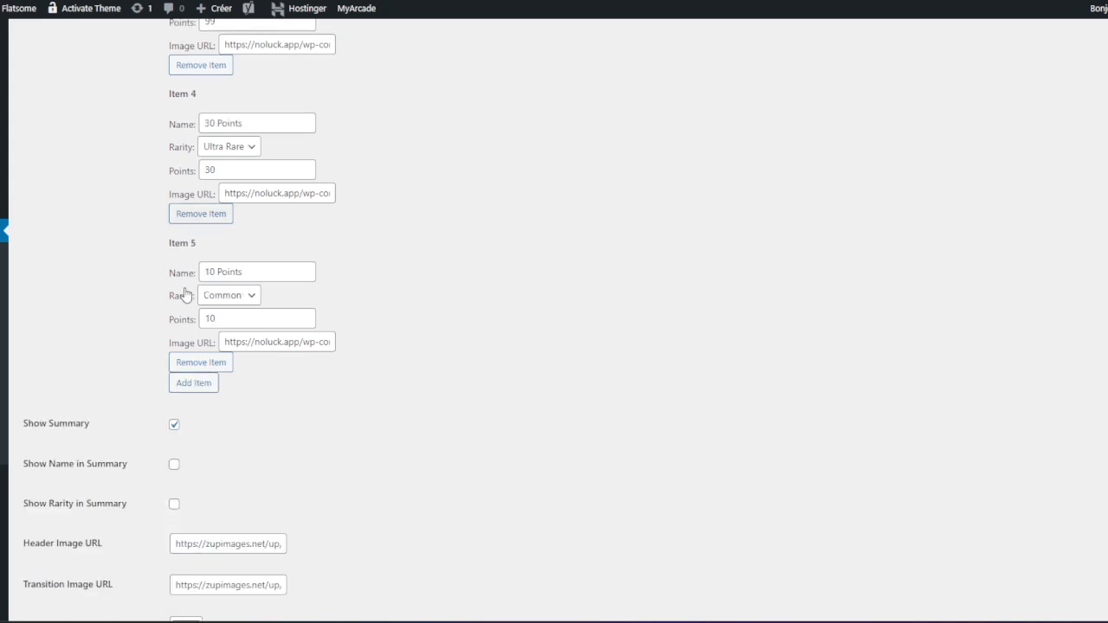
scroll(257, 289, "down", 3)
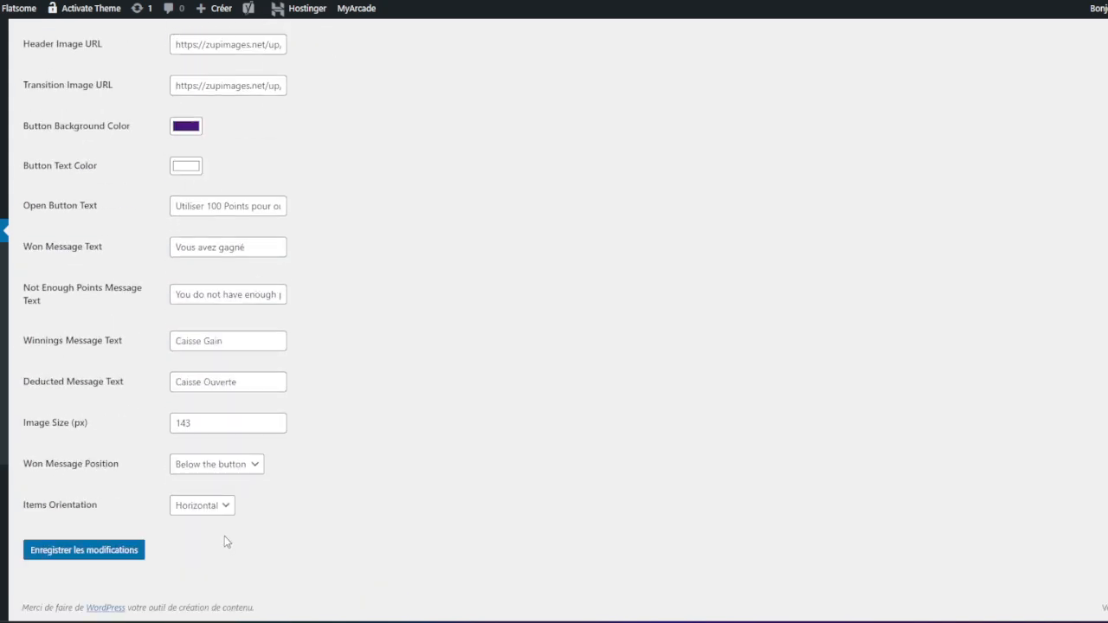
left_click(202, 505)
left_click(188, 534)
left_click(106, 550)
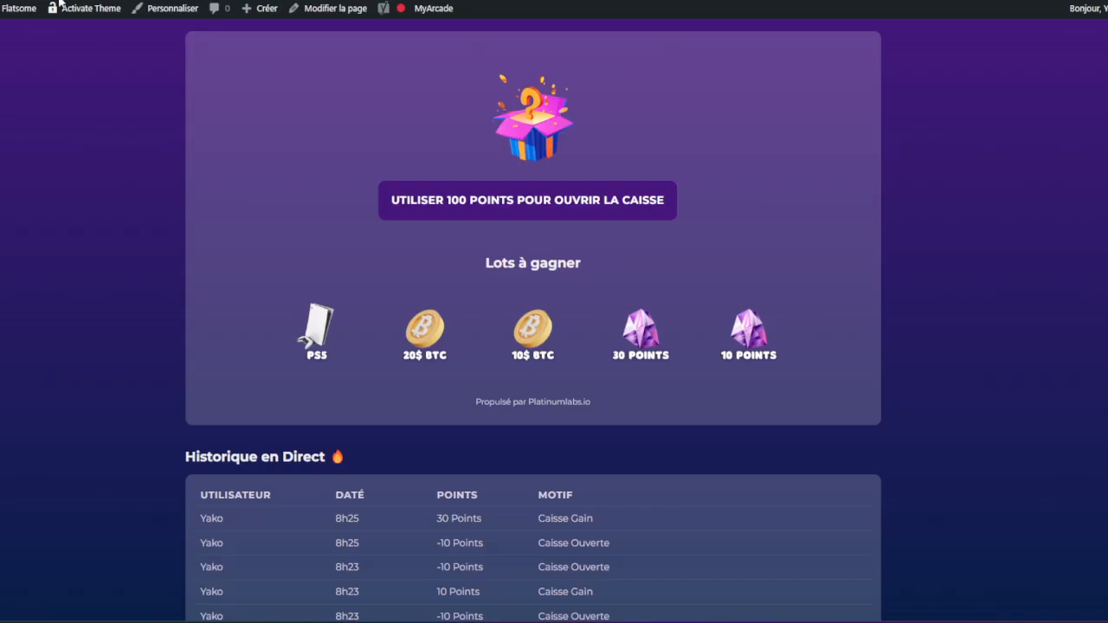
scroll(471, 351, "down", 7)
scroll(471, 351, "up", 5)
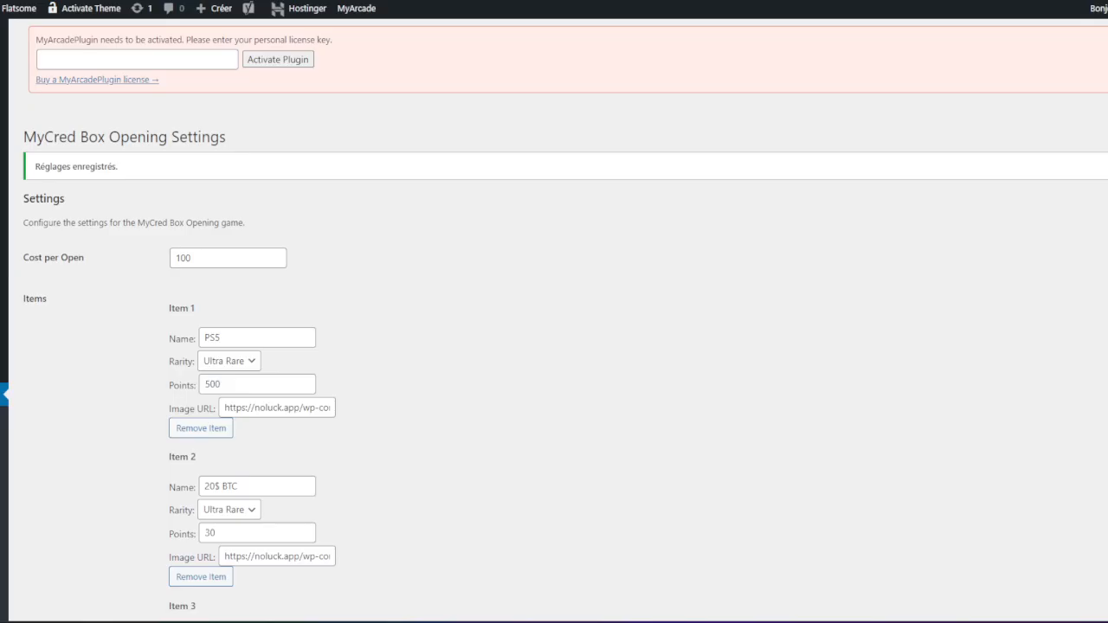
Set the Items Orientation back to Horizontal and save the settings.
scroll(210, 407, "down", 15)
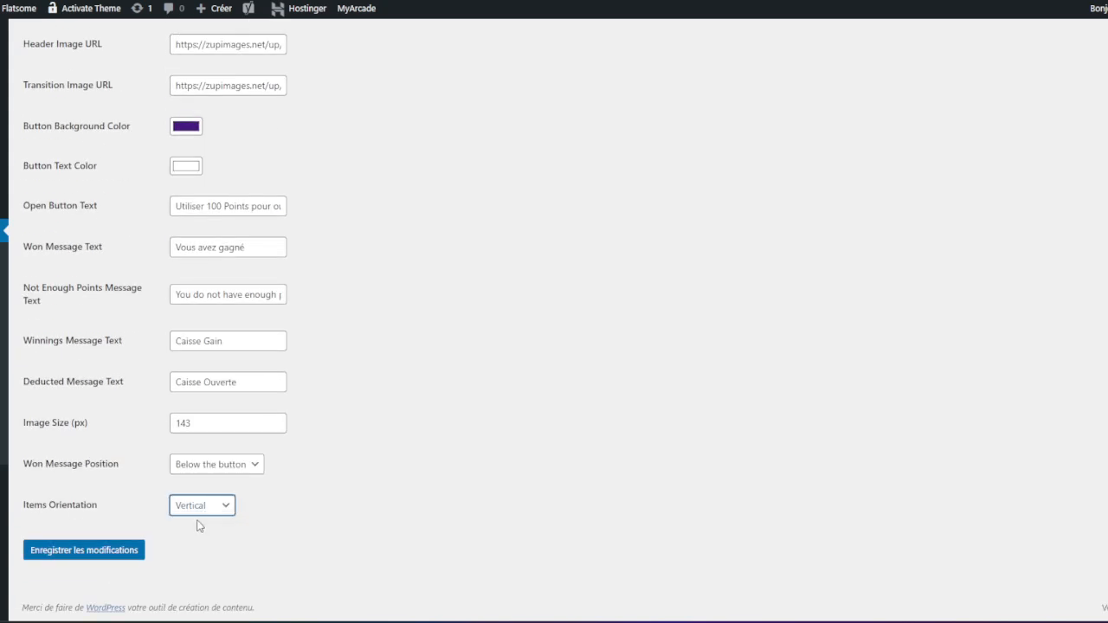
left_click(199, 509)
left_click(196, 523)
left_click(107, 550)
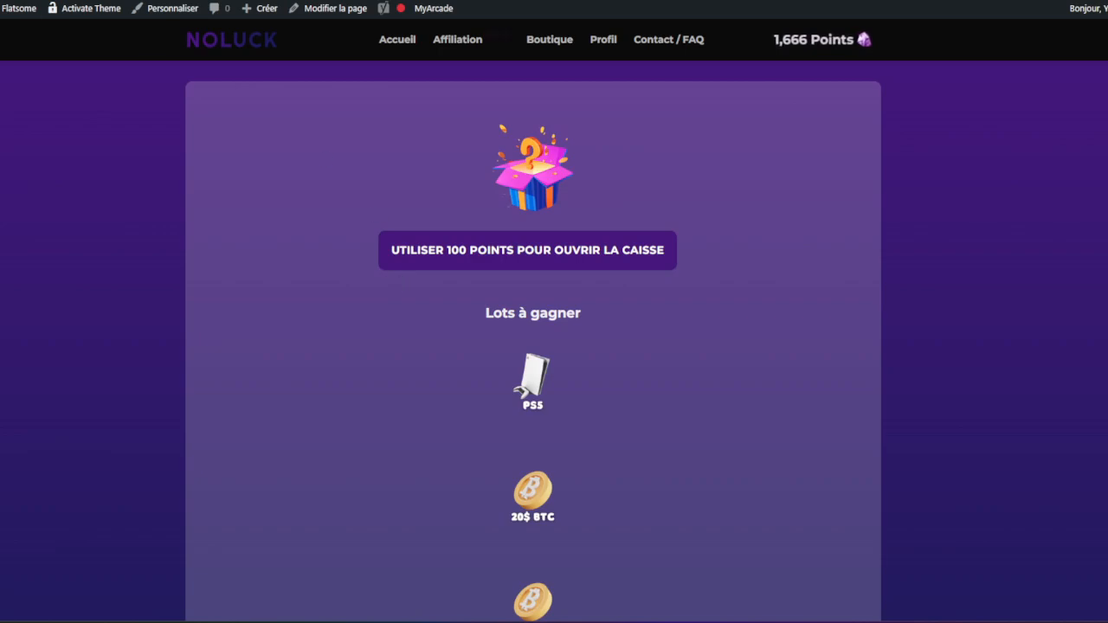
Open the 100-point box twice on the game page and check the live history table.
left_click(474, 262)
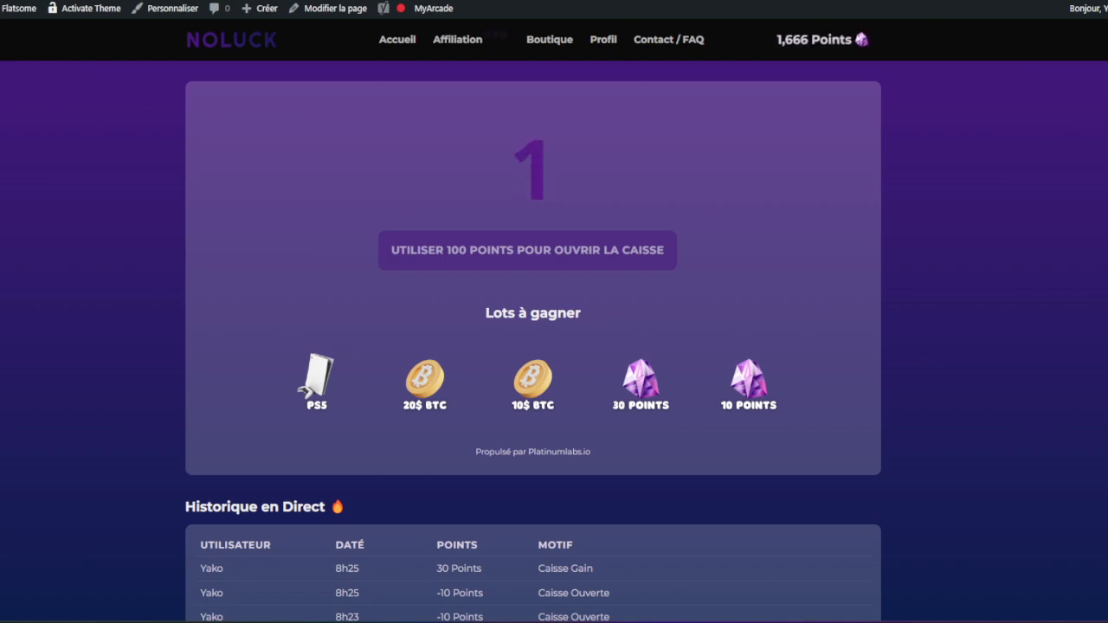
left_click(481, 265)
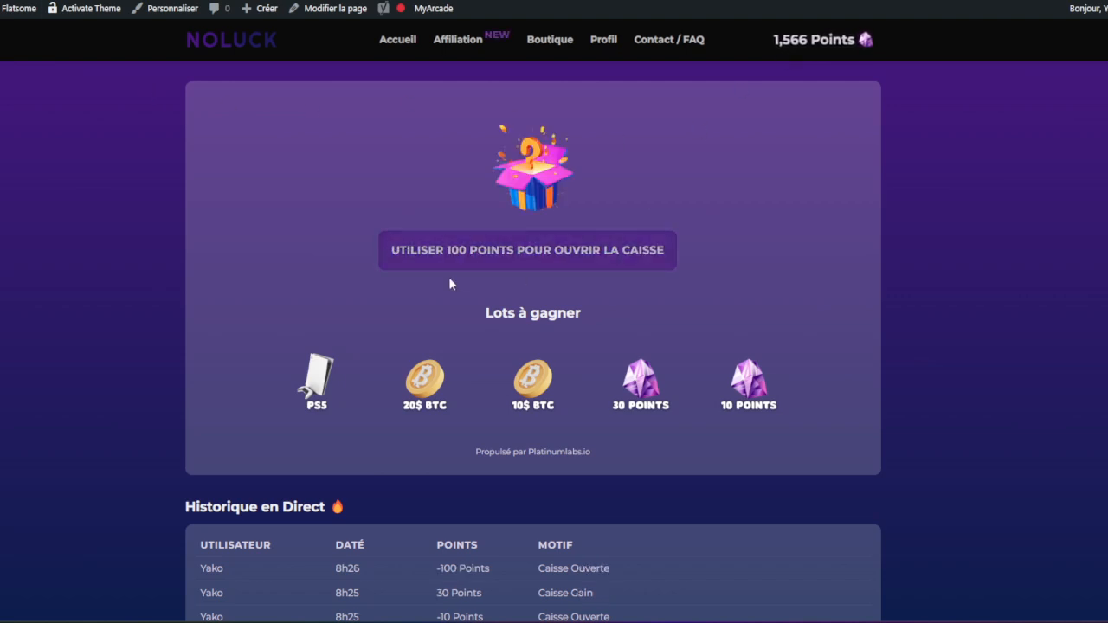
scroll(408, 282, "down", 3)
scroll(418, 283, "down", 1)
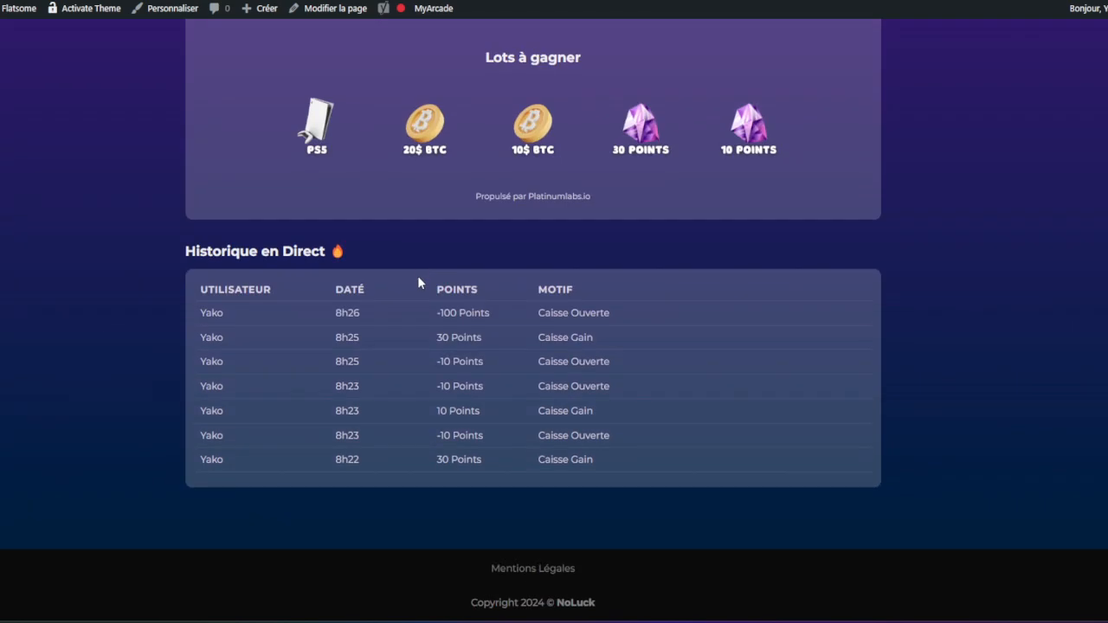
scroll(419, 278, "up", 3)
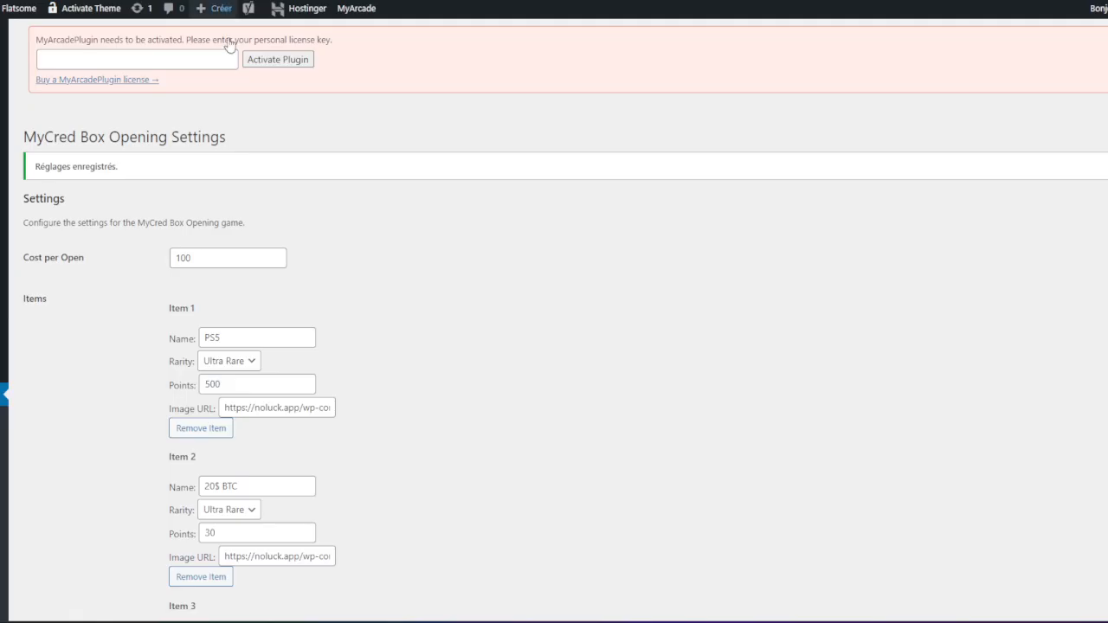
Set the PS5 item's rarity to Common and the 10 Points item's rarity to Ultra Rare, and save the settings.
scroll(333, 279, "down", 3)
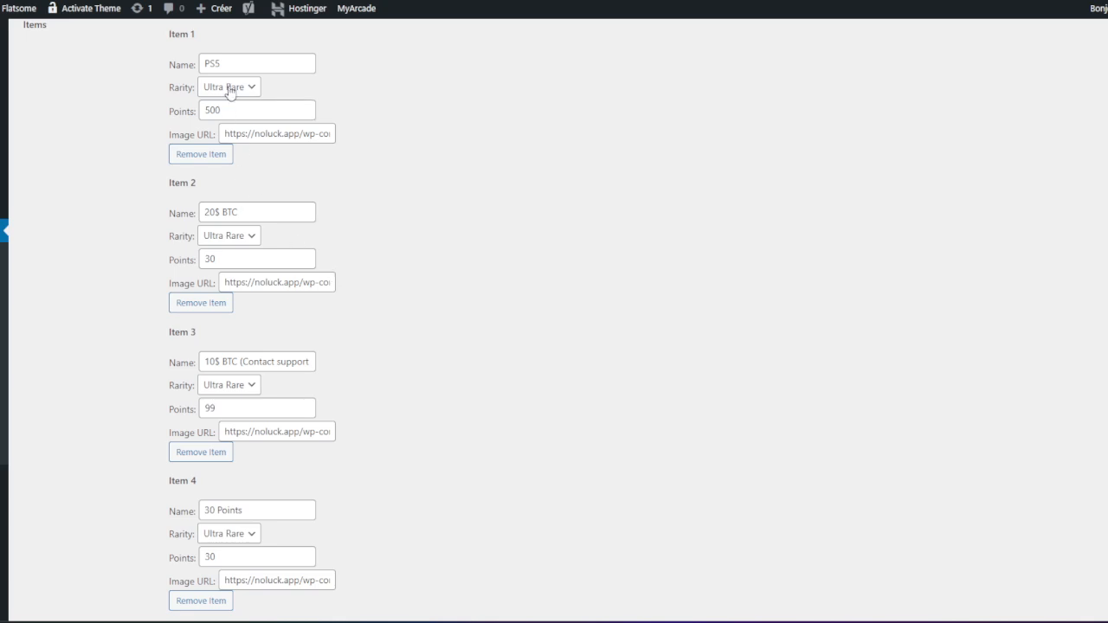
left_click(229, 87)
left_click(221, 104)
left_click(229, 237)
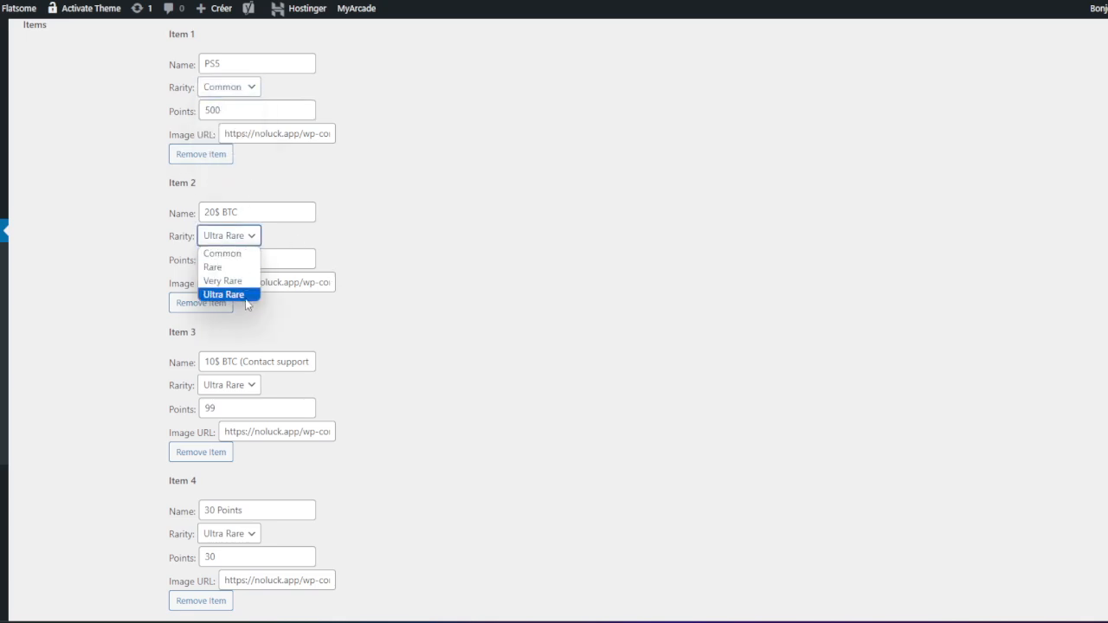
left_click(246, 295)
scroll(235, 337, "down", 5)
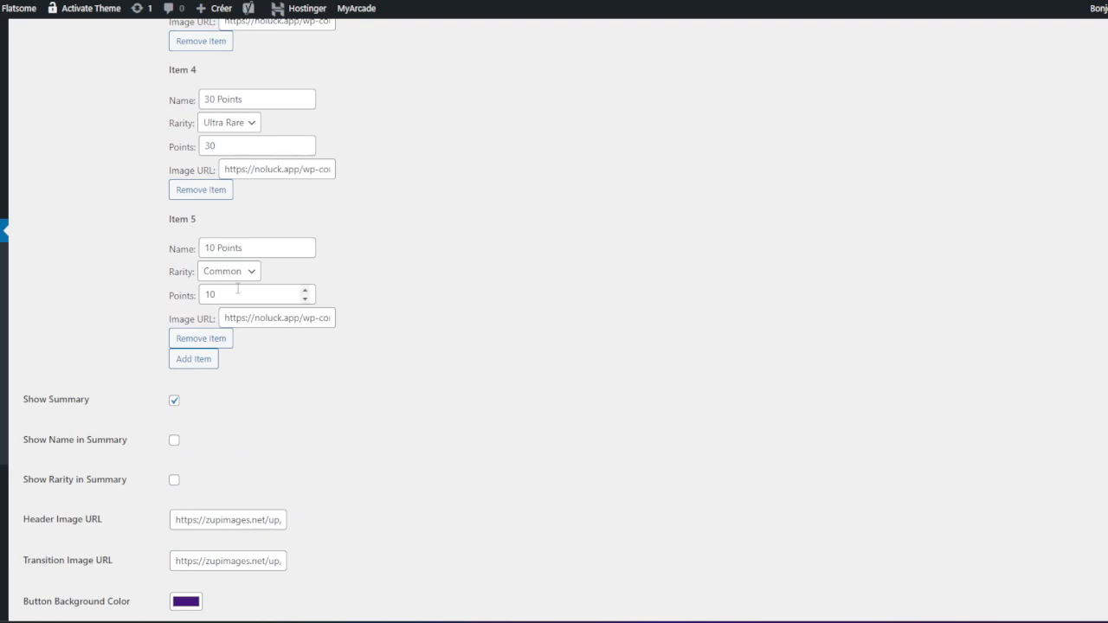
left_click(227, 271)
left_click(223, 329)
scroll(277, 432, "down", 6)
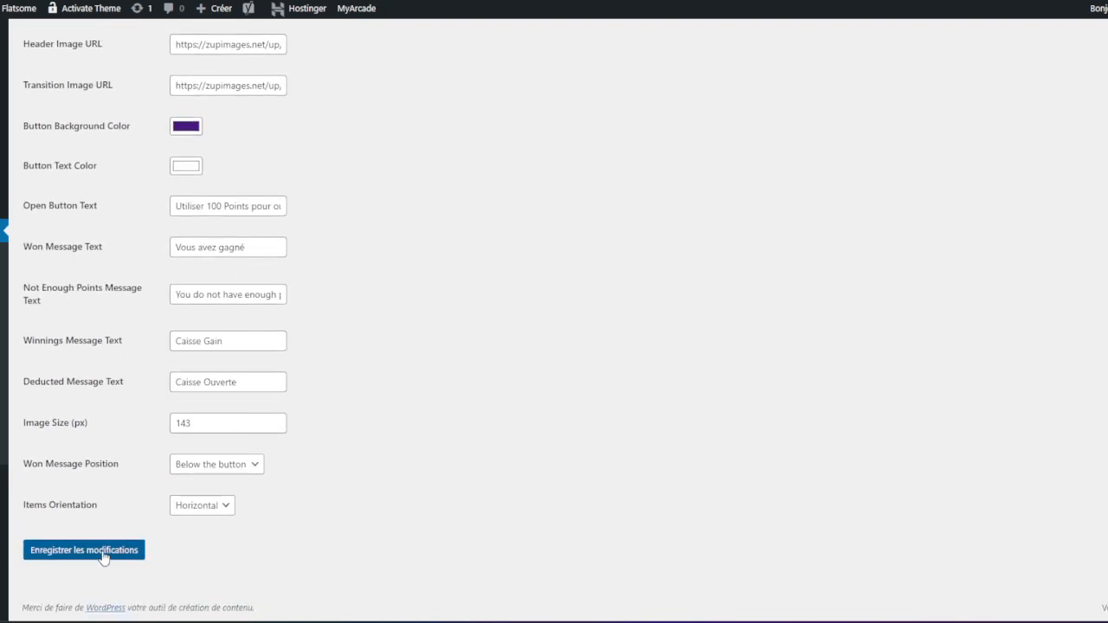
left_click(103, 556)
Reload the box game page and open the 100-point box to test the changed rarities.
key("ctrl+Tab")
key("F5")
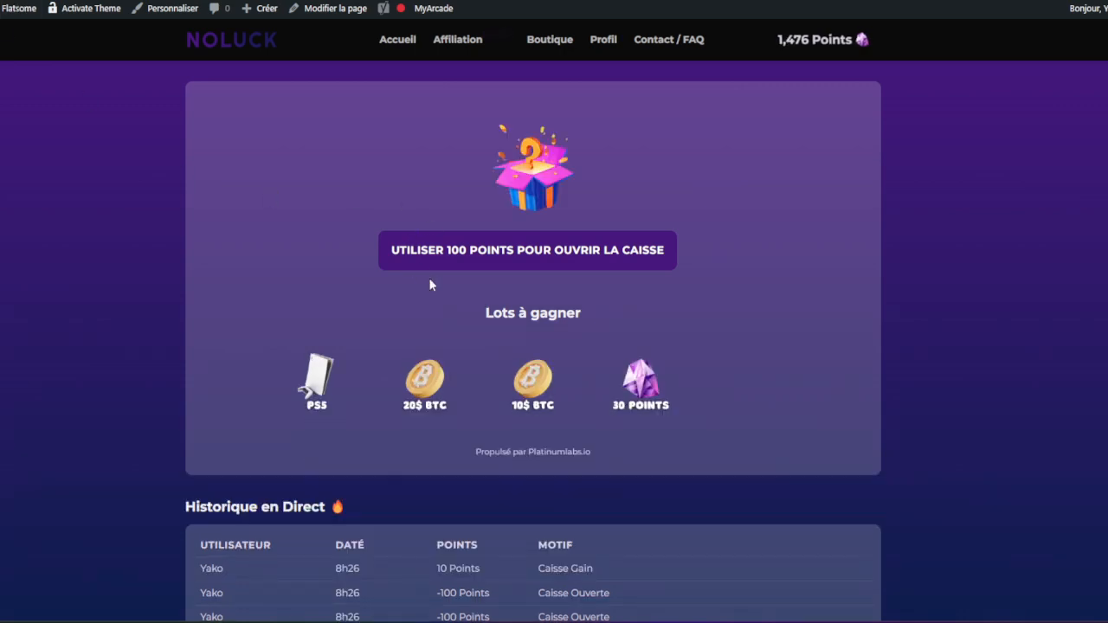
key("ctrl+shift+Tab")
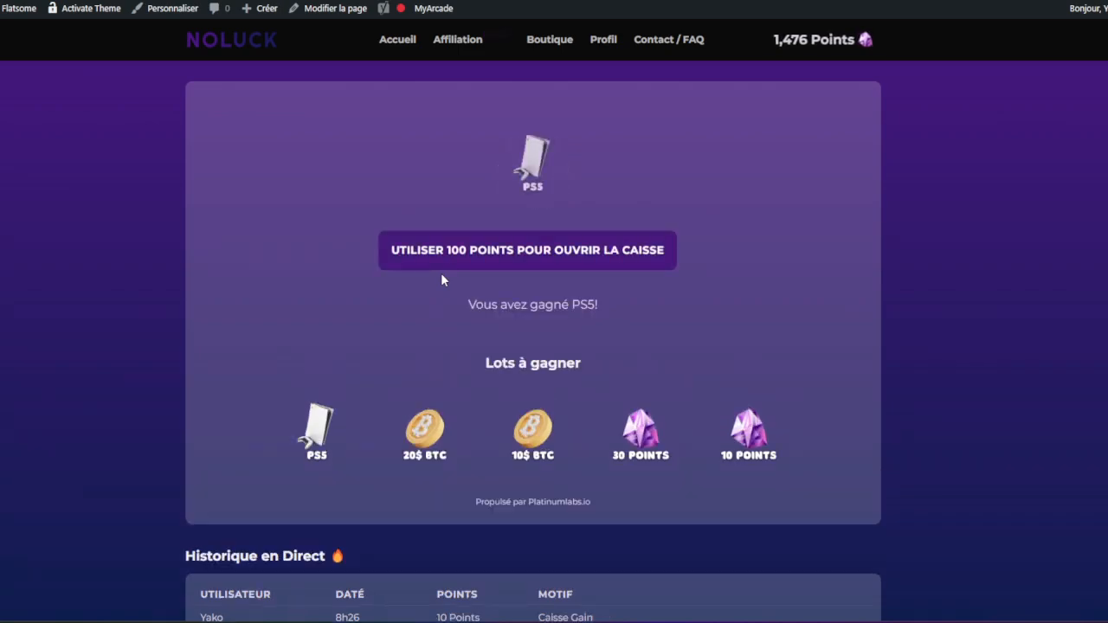
In the MyCred Box Opening settings, set the PS5 item's rarity to Rare and the 20$ BTC item's rarity to Common.
key("ctrl+shift+Tab")
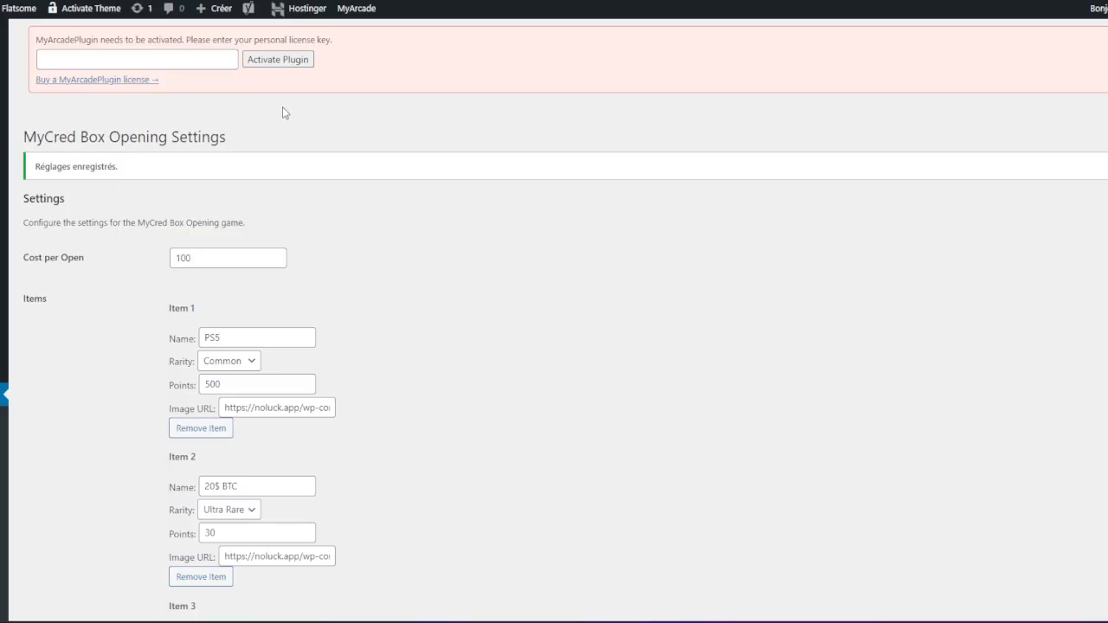
scroll(244, 225, "down", 2)
left_click(232, 162)
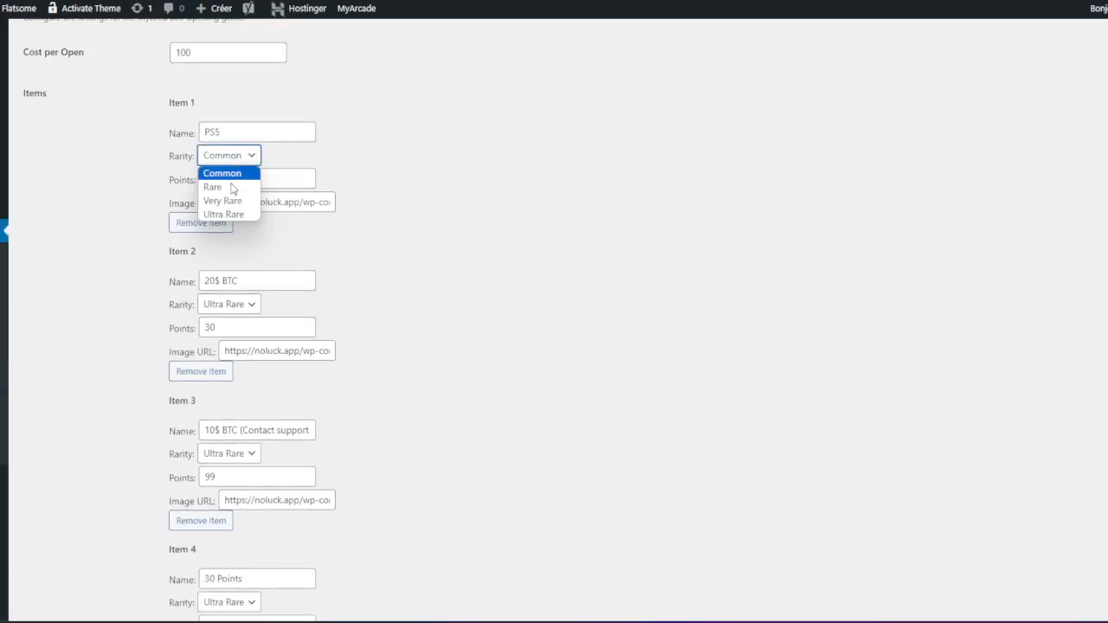
left_click(228, 185)
left_click(229, 304)
left_click(222, 318)
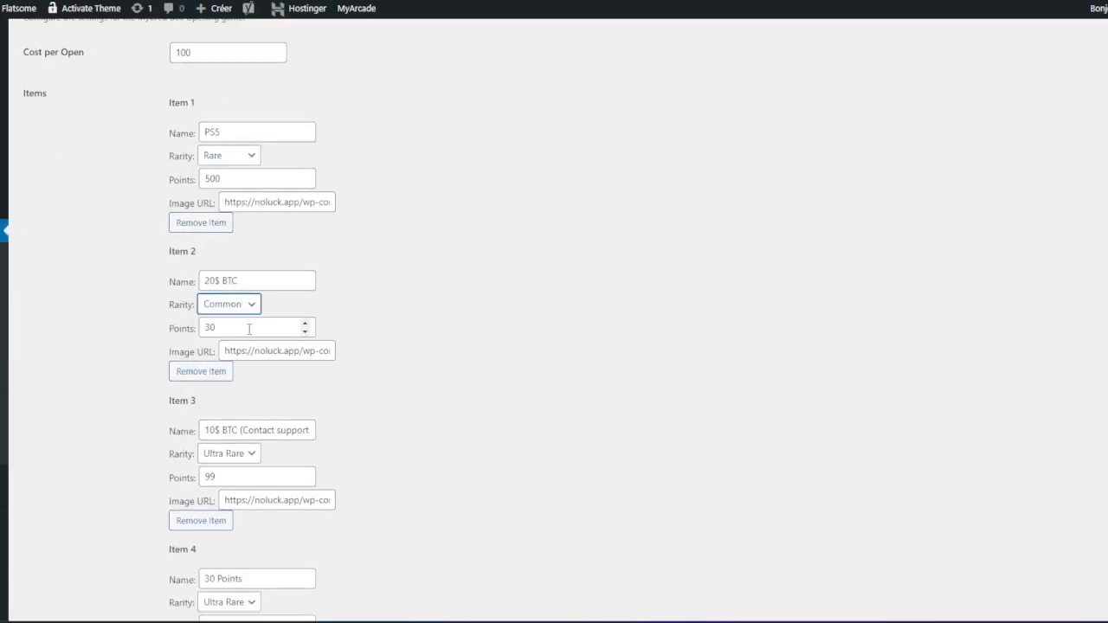
Save the box settings and open the 100-point box on the game page to test the new rarities.
scroll(234, 312, "down", 8)
left_click(97, 551)
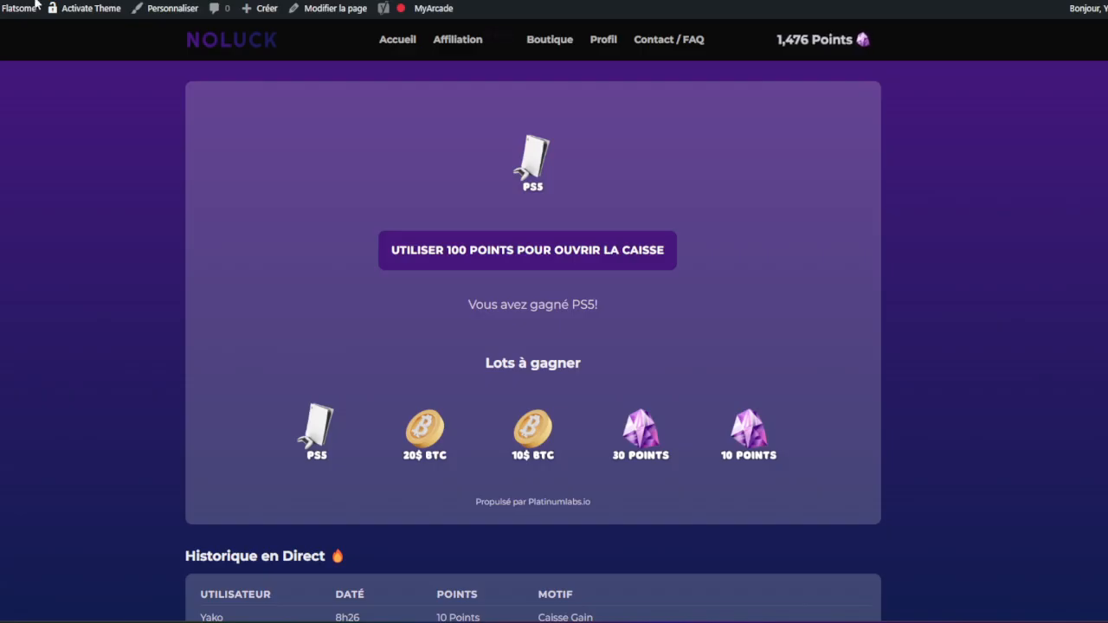
left_click(459, 251)
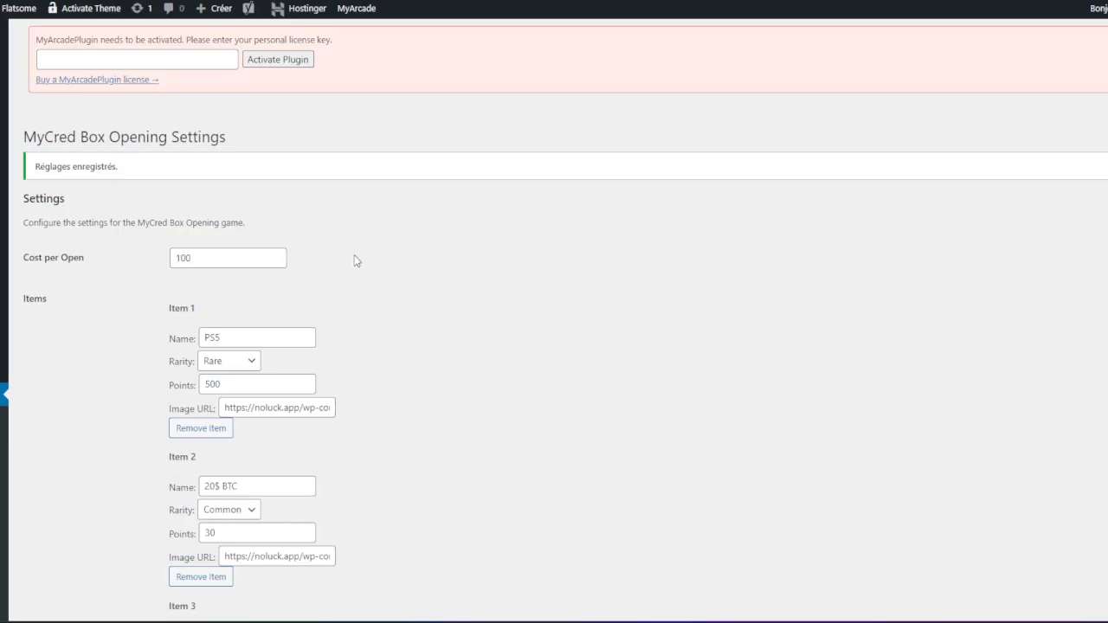
Review the names and rarities of the PS5, 20$ BTC and 10$ BTC items in the box settings.
scroll(272, 307, "down", 3)
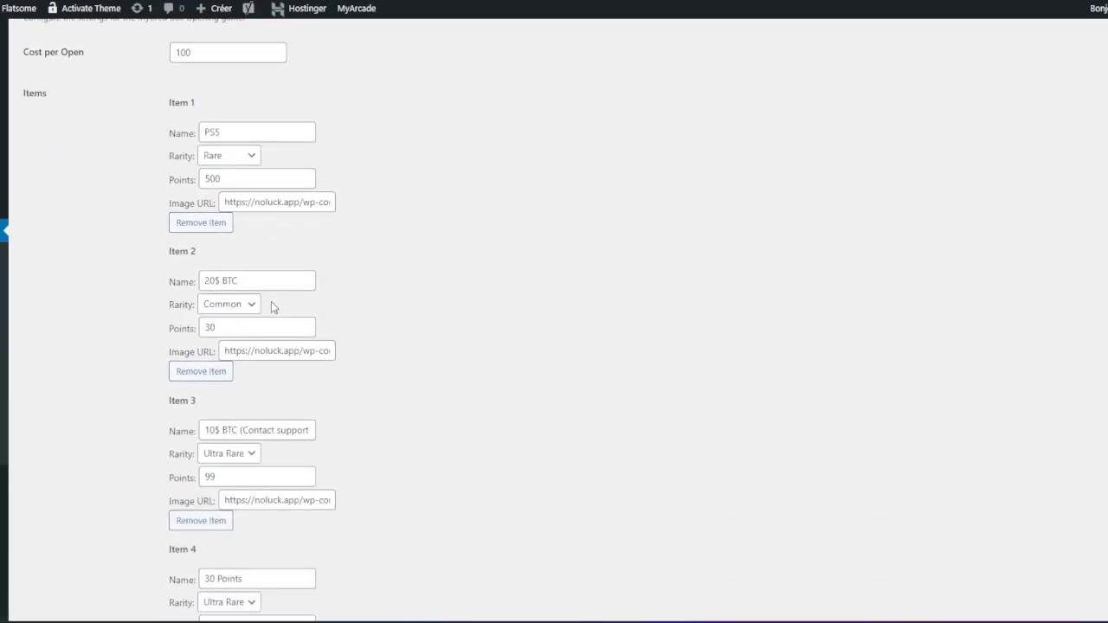
left_click_drag(251, 286, 127, 279)
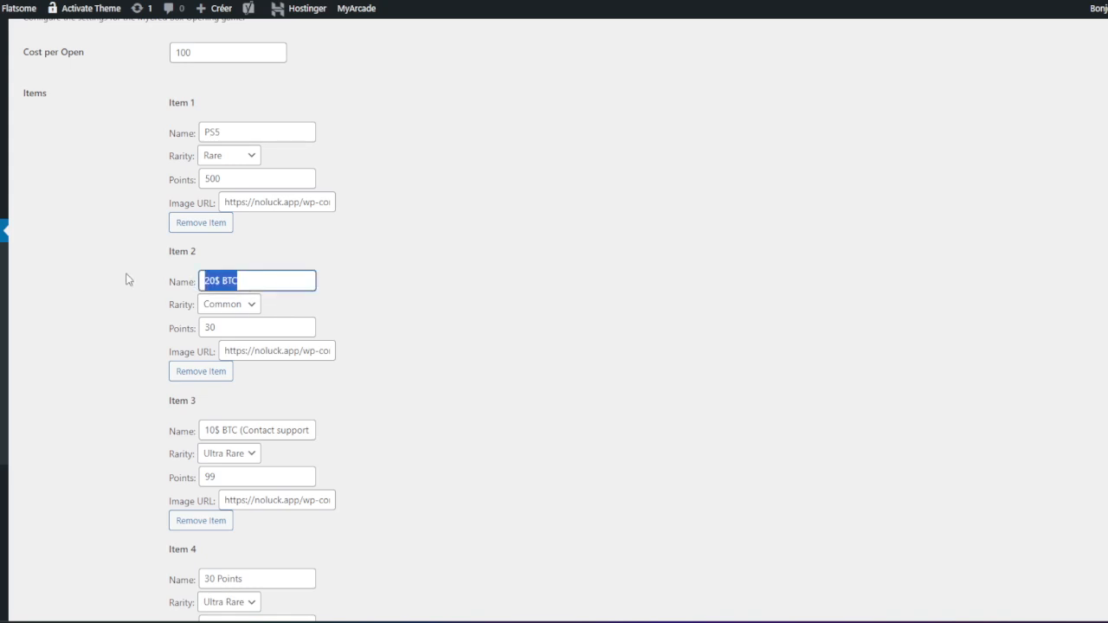
left_click(228, 305)
left_click(231, 132)
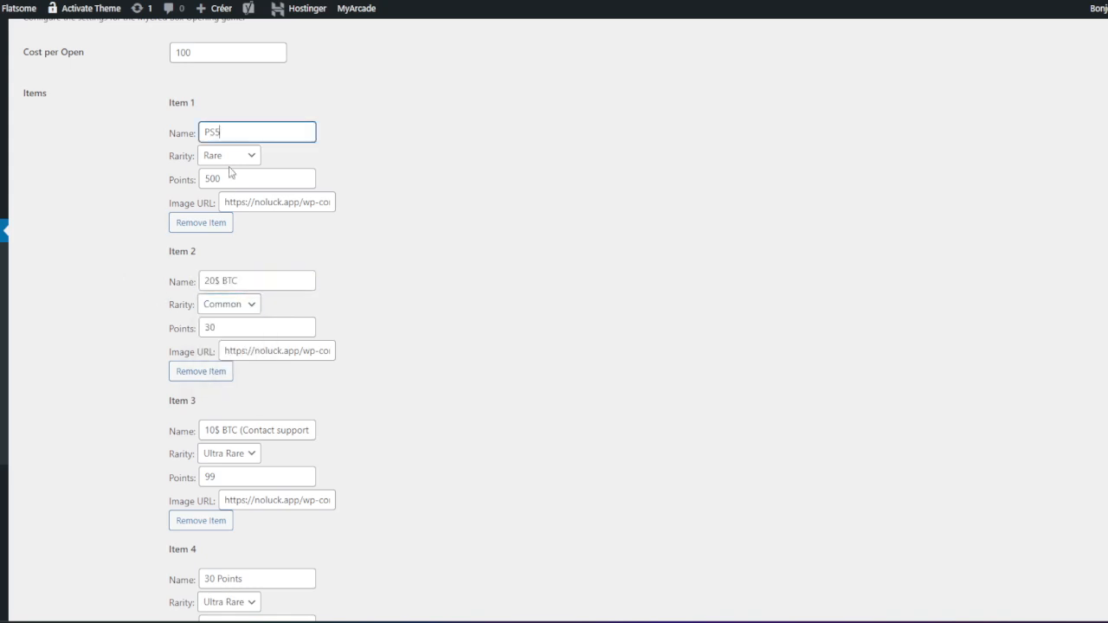
left_click(227, 157)
left_click(228, 161)
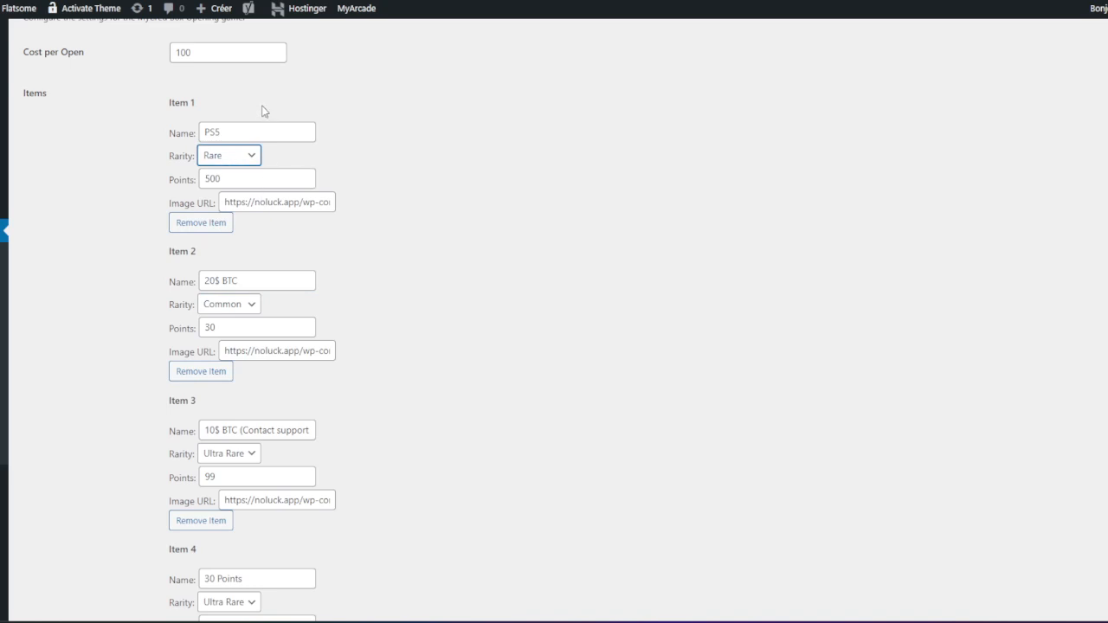
scroll(249, 167, "down", 1)
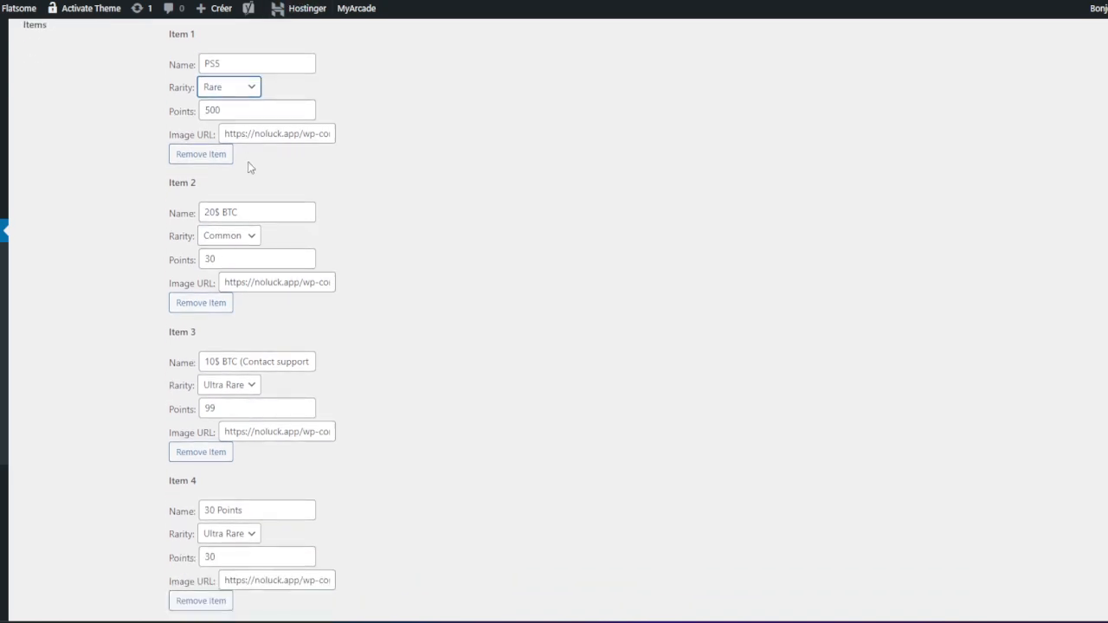
left_click_drag(248, 212, 194, 211)
left_click_drag(232, 64, 61, 35)
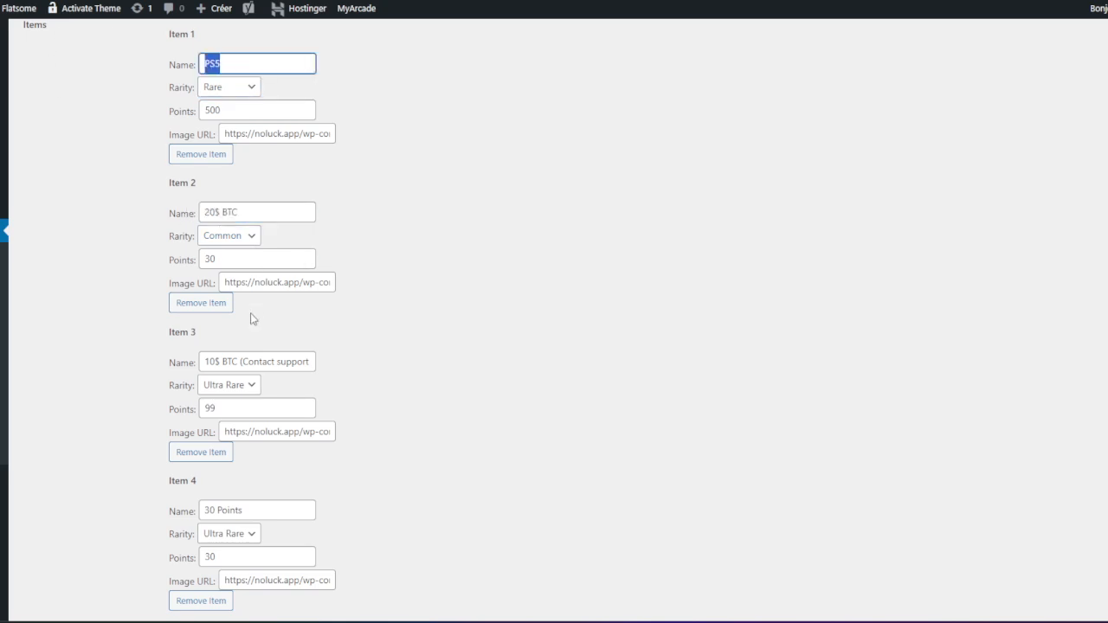
left_click(237, 359)
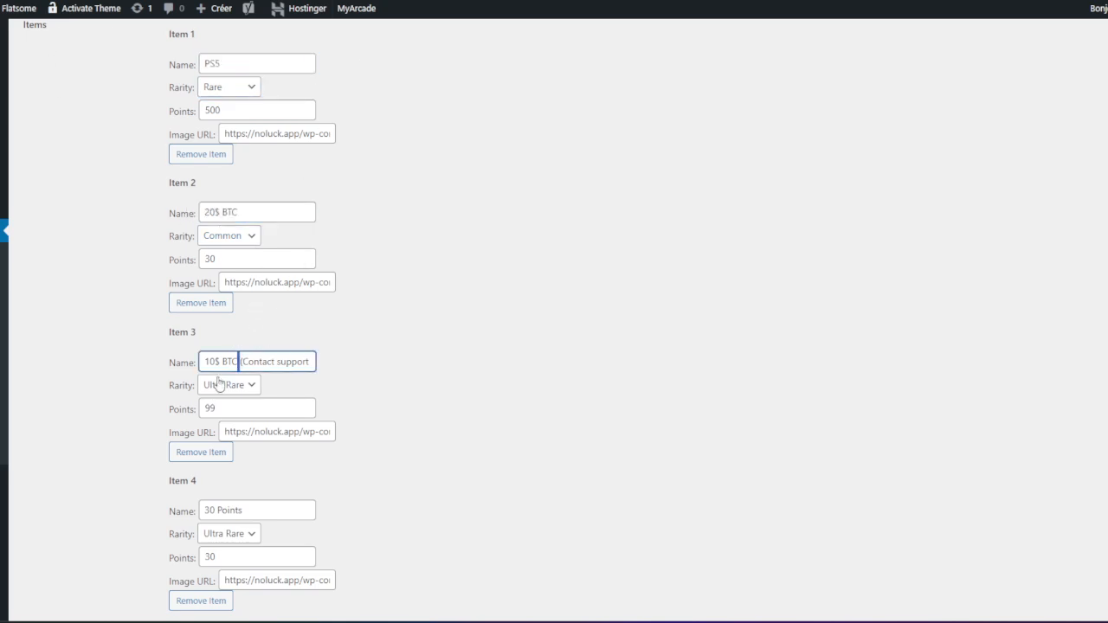
left_click(218, 383)
left_click(421, 363)
Set the 10 Points item's rarity to Very Rare and save the settings.
scroll(302, 359, "down", 5)
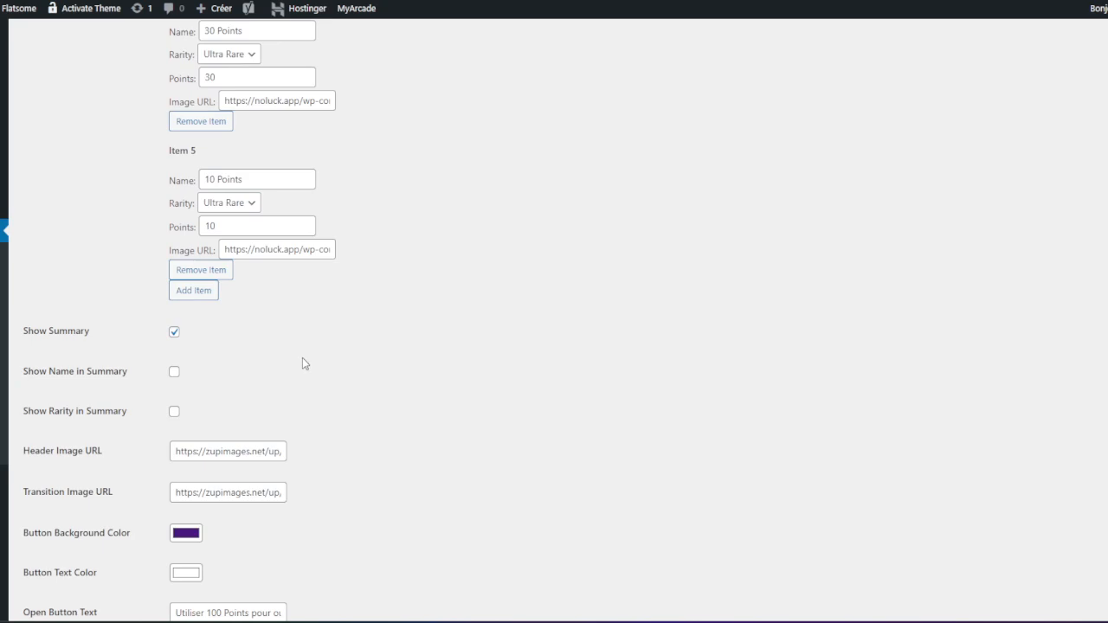
left_click(231, 211)
left_click(221, 247)
scroll(221, 247, "down", 5)
left_click(95, 551)
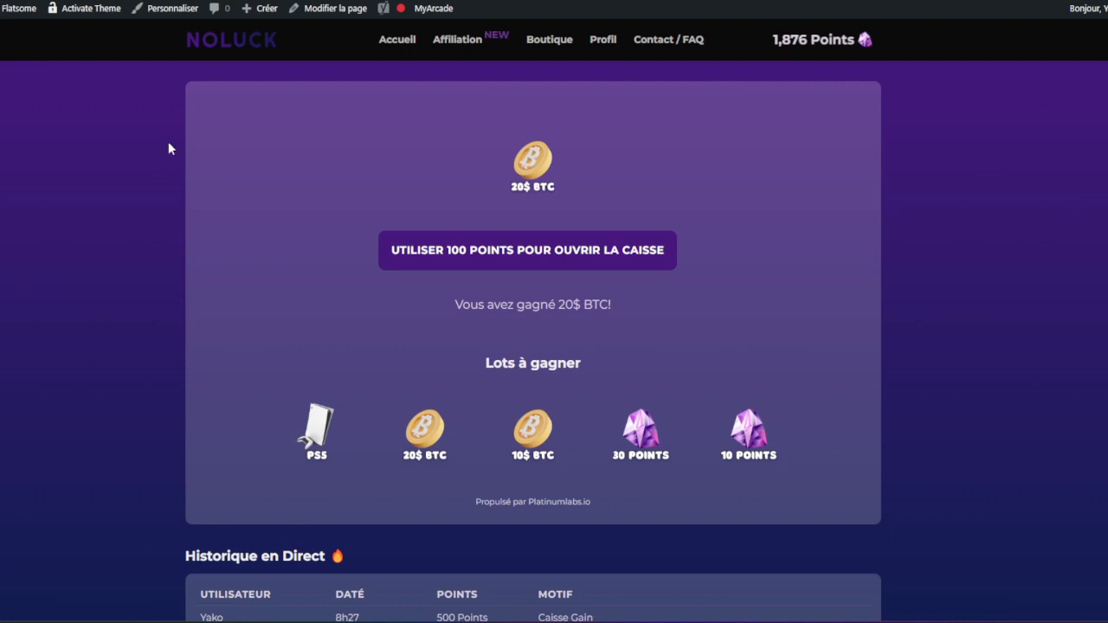
Open the 100-point box three times on the game page to test the prize draws.
left_click(507, 258)
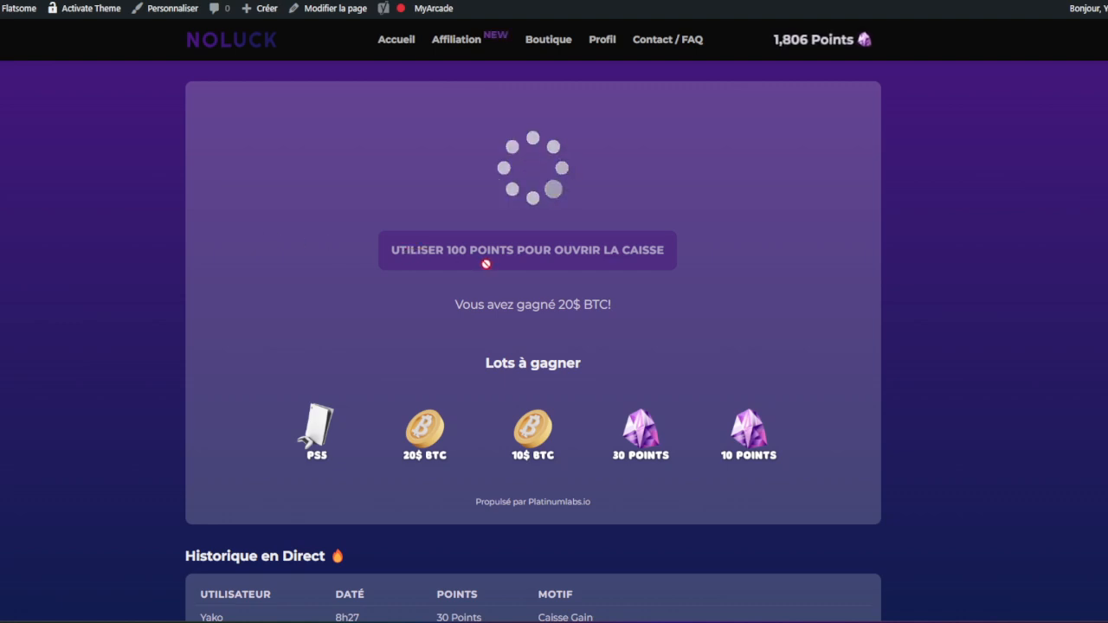
left_click(457, 257)
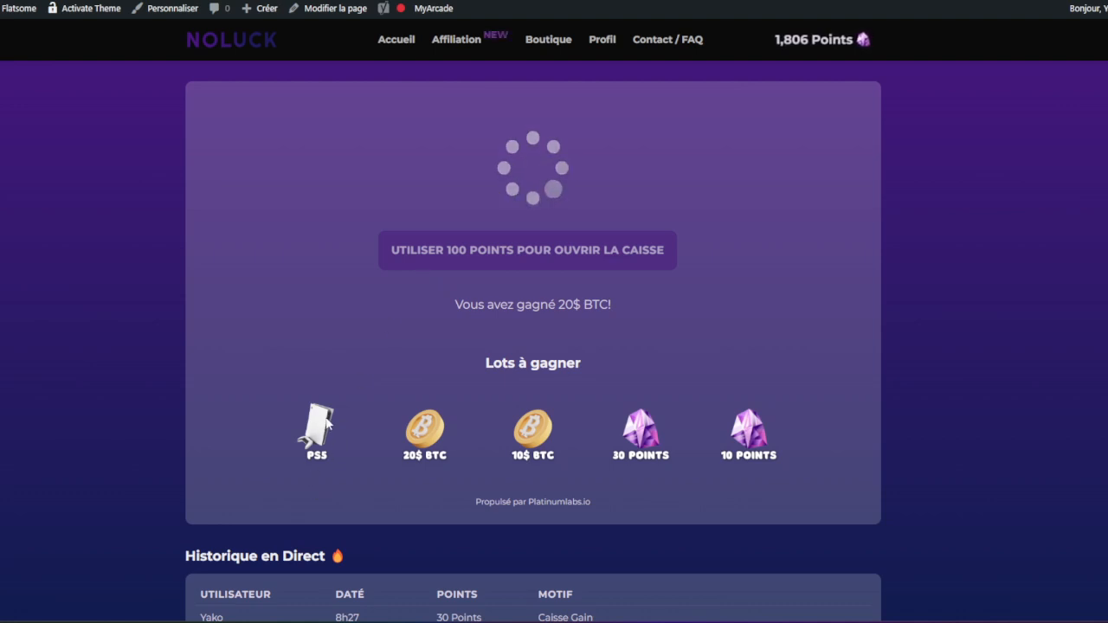
left_click(451, 250)
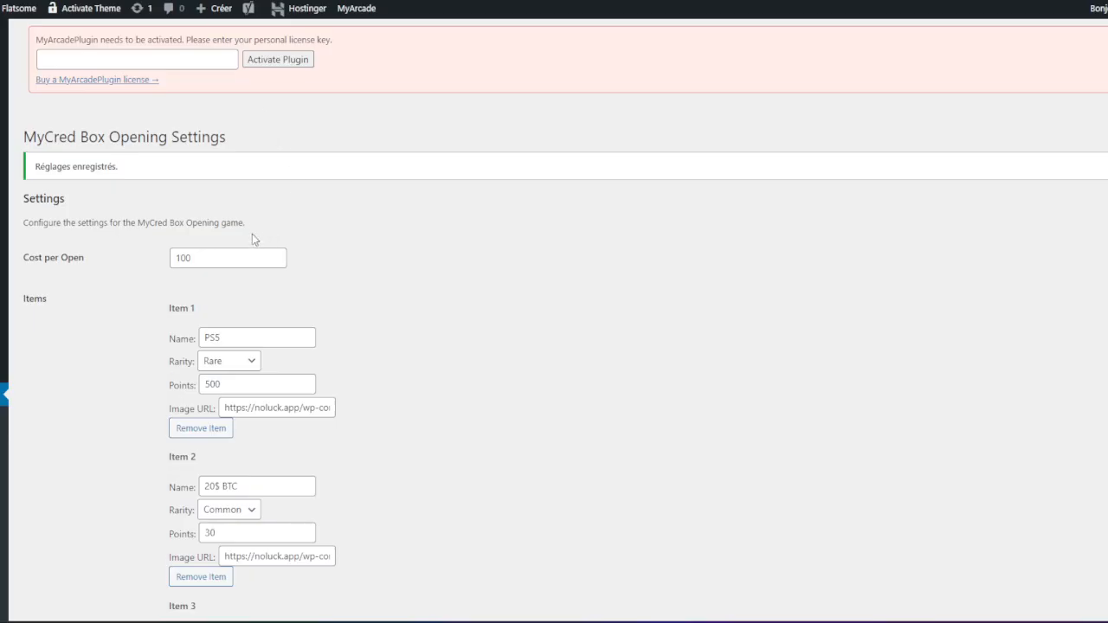
Append "-> Contactez nous" to the 20$ BTC item's name in the box settings.
scroll(253, 237, "down", 3)
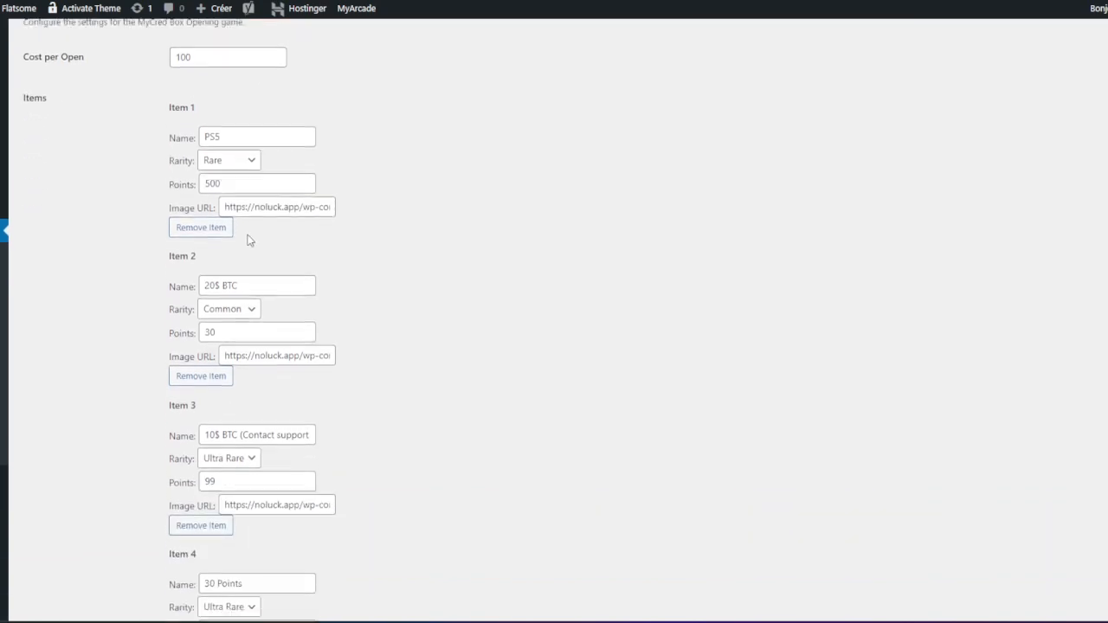
left_click(252, 282)
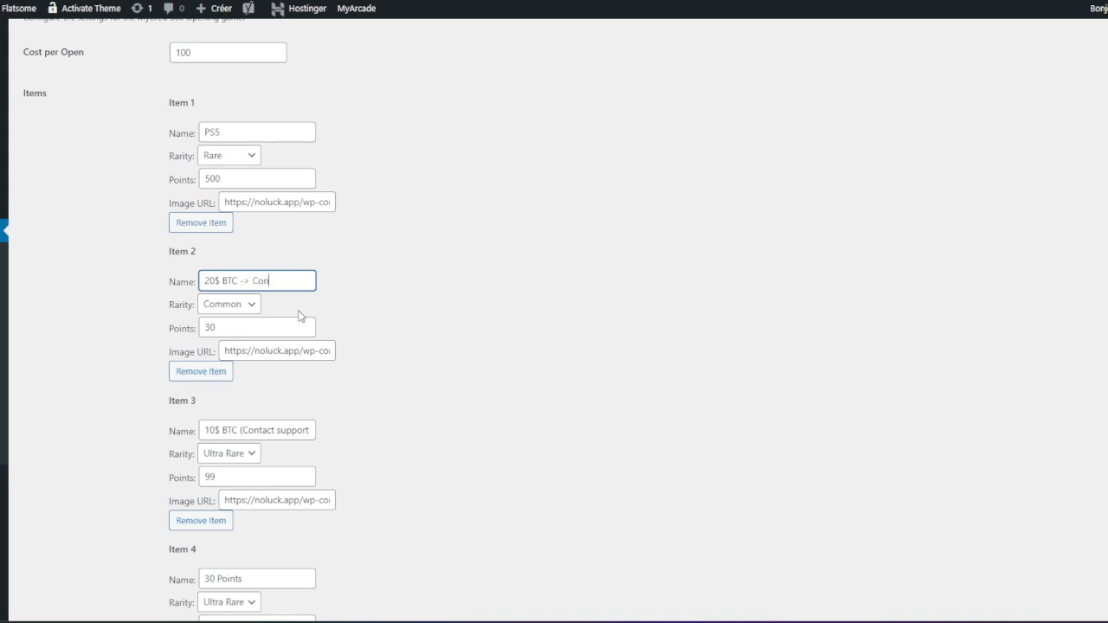
type("-> Contactez nous cmifo")
Save the changed item name and open the 100-point box on the game page to test it.
scroll(303, 312, "down", 11)
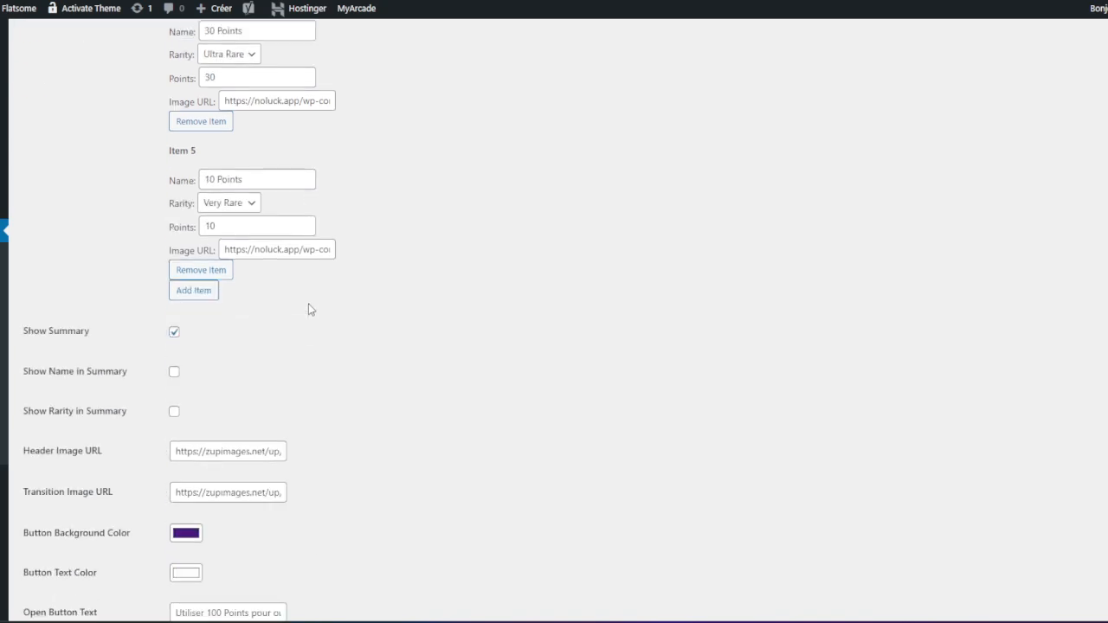
left_click(73, 551)
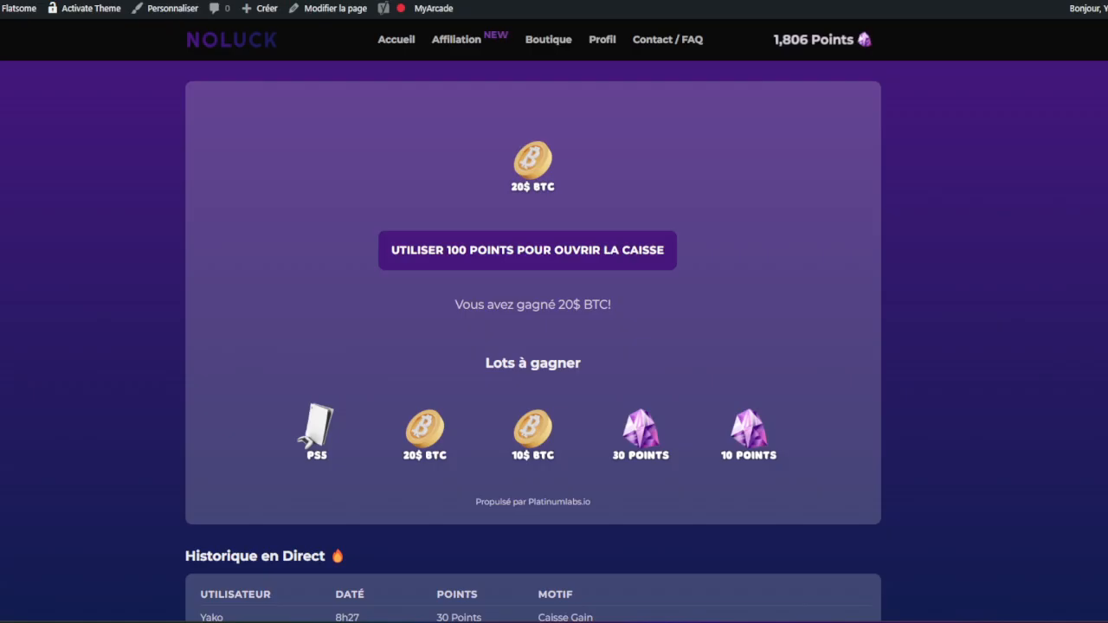
left_click(502, 250)
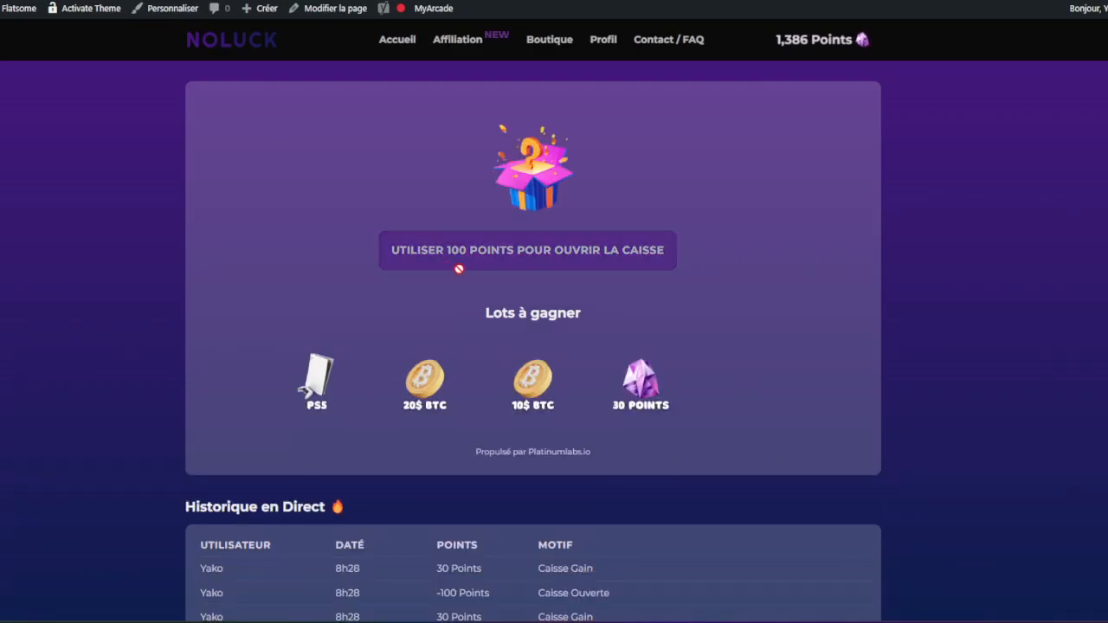